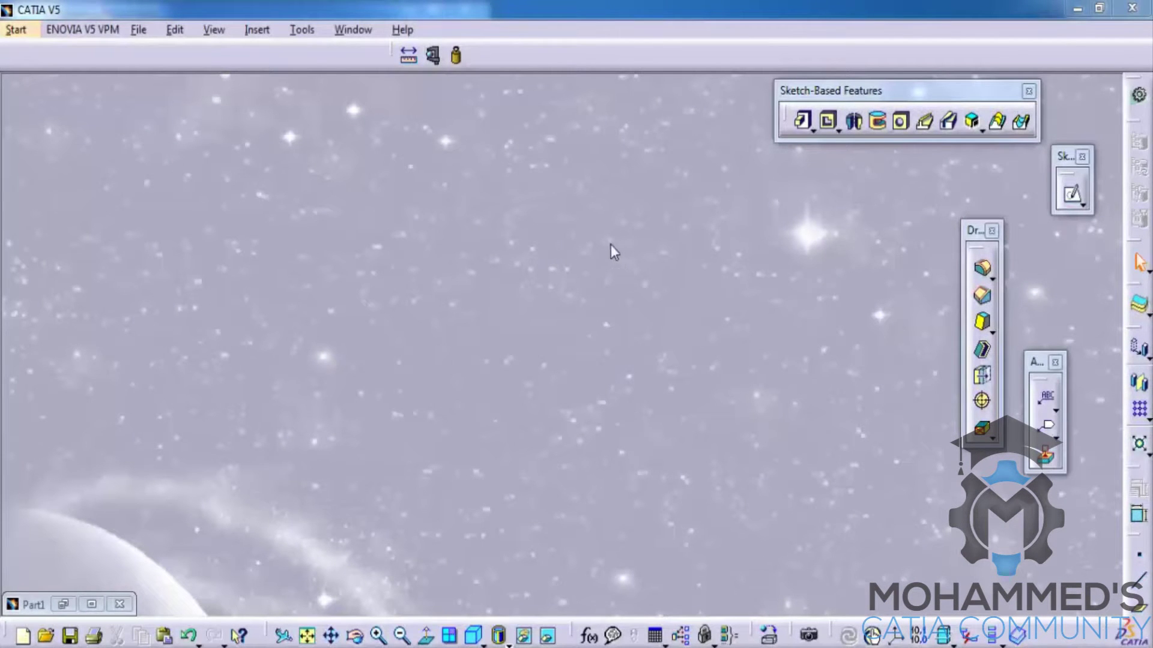
Create a new Part document, keeping the default name Part2.
left_click(28, 27)
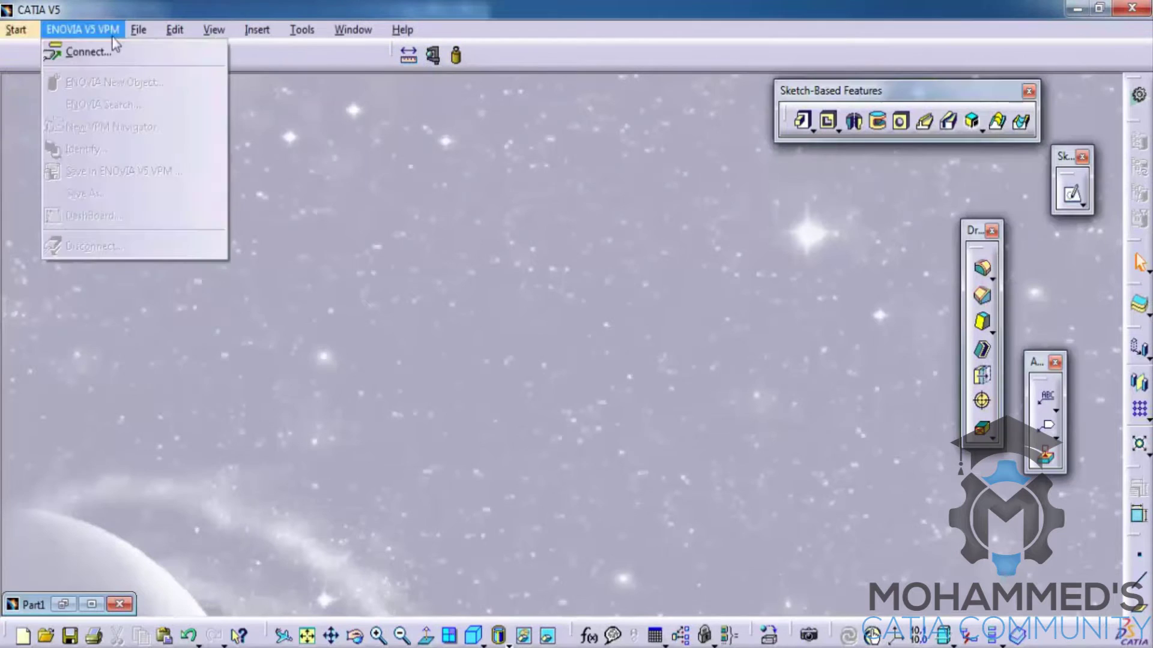
left_click(174, 51)
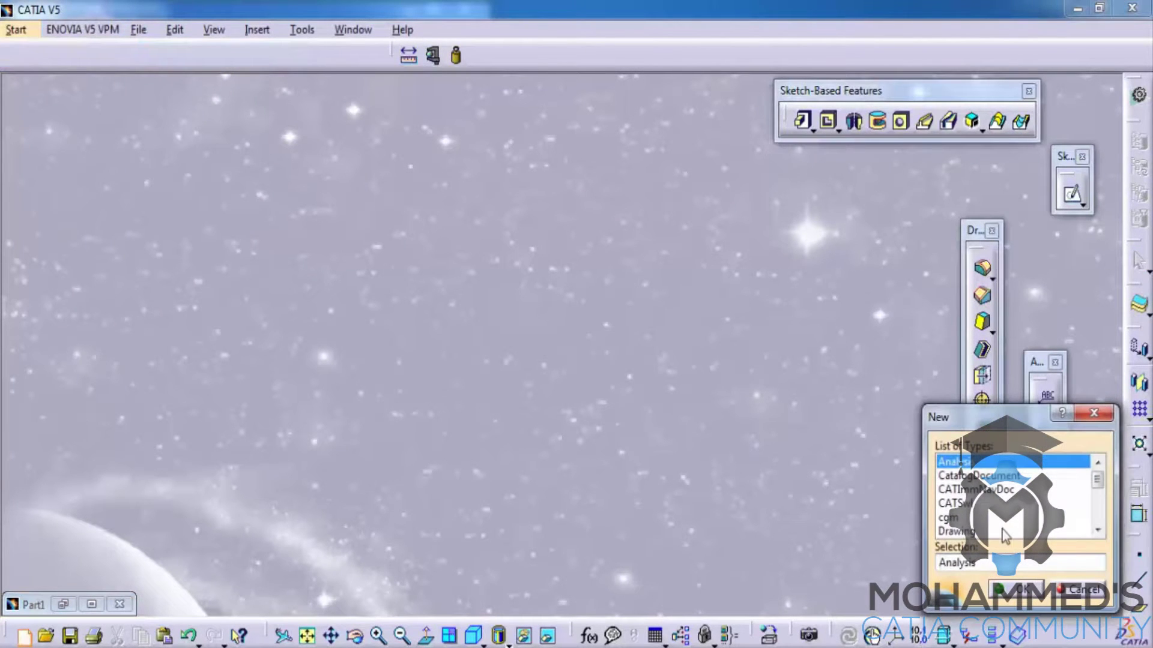
key("d")
key("p")
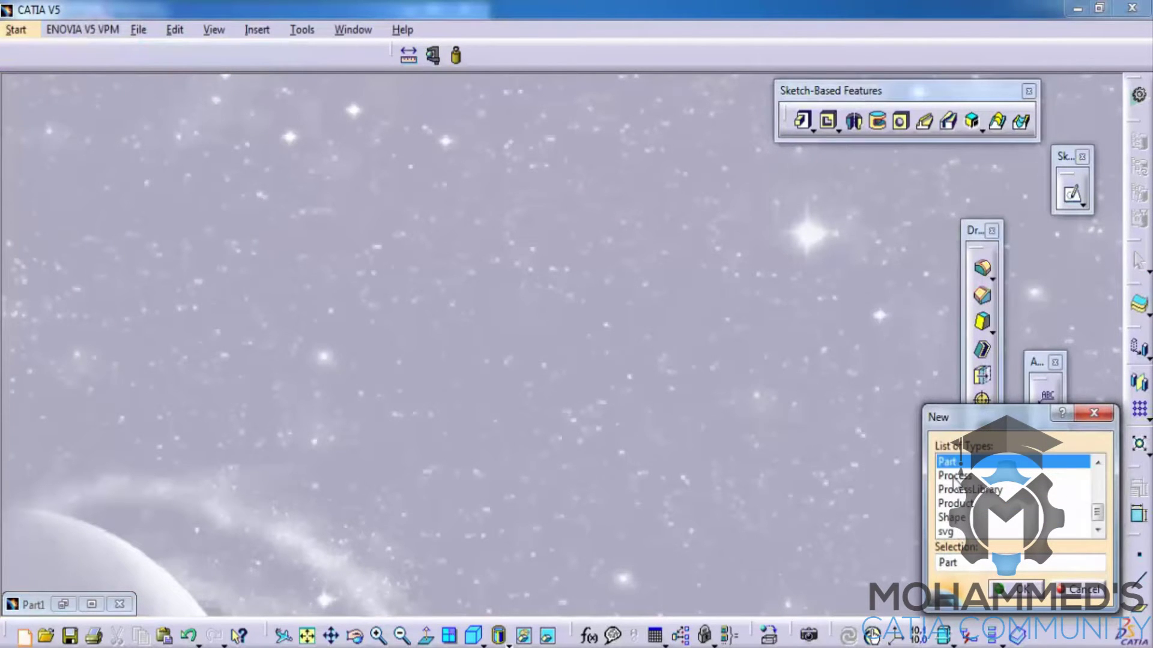
left_click(1013, 589)
left_click(1014, 593)
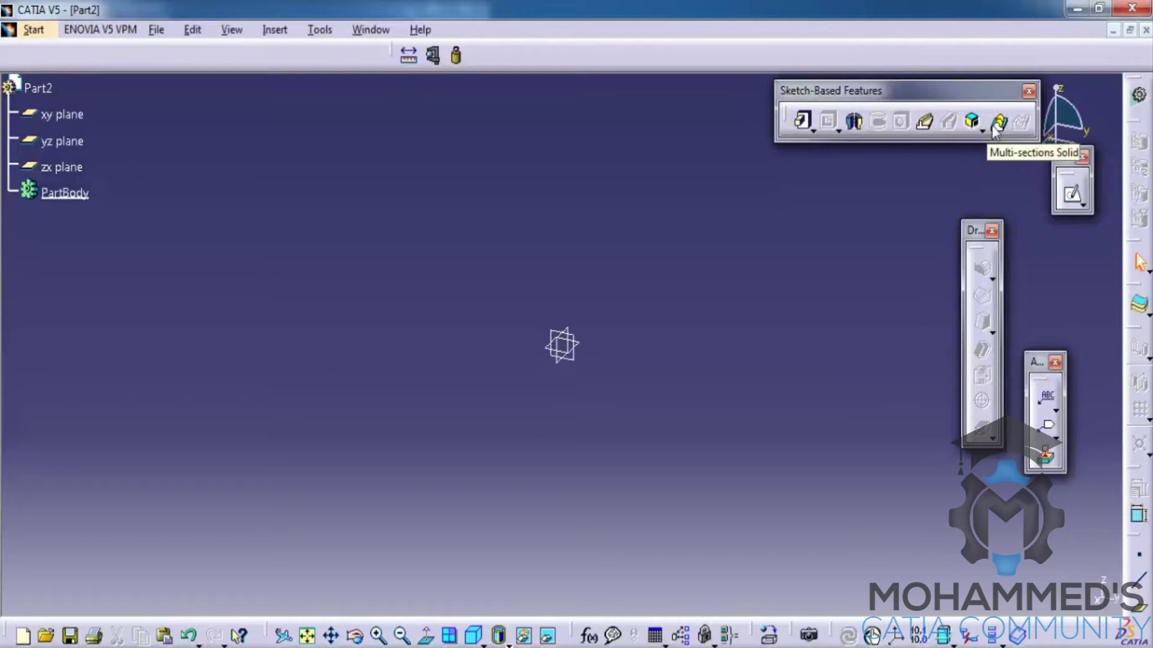
Open a sketch on the yz plane and draw a circle centred on the origin.
left_click(1071, 198)
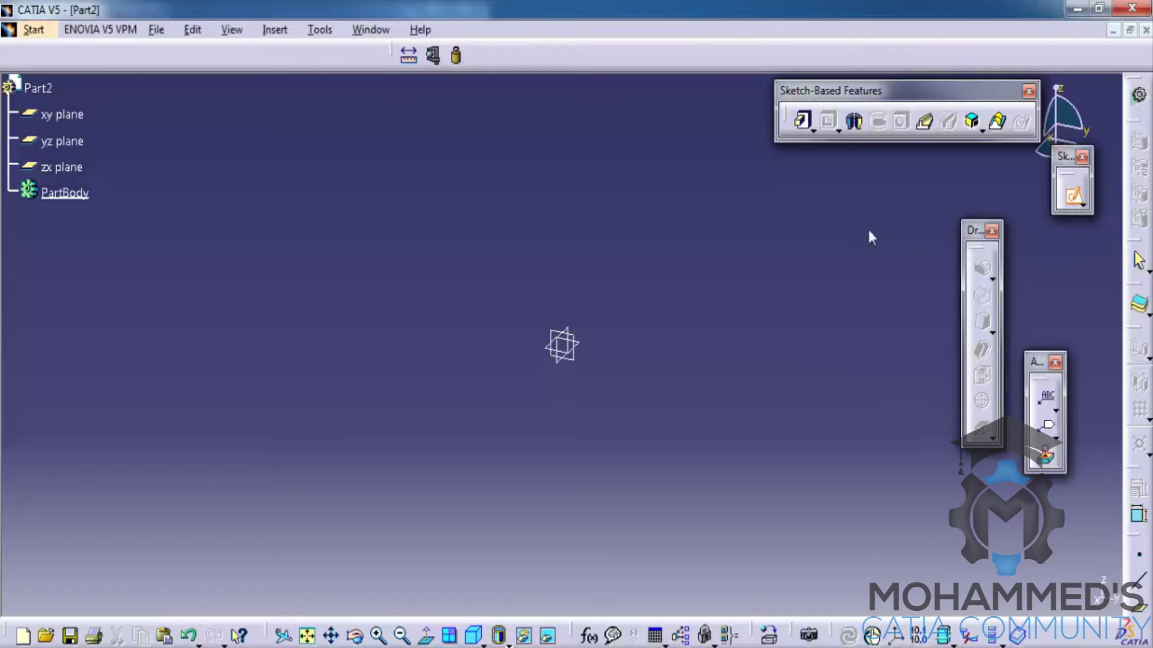
left_click(578, 372)
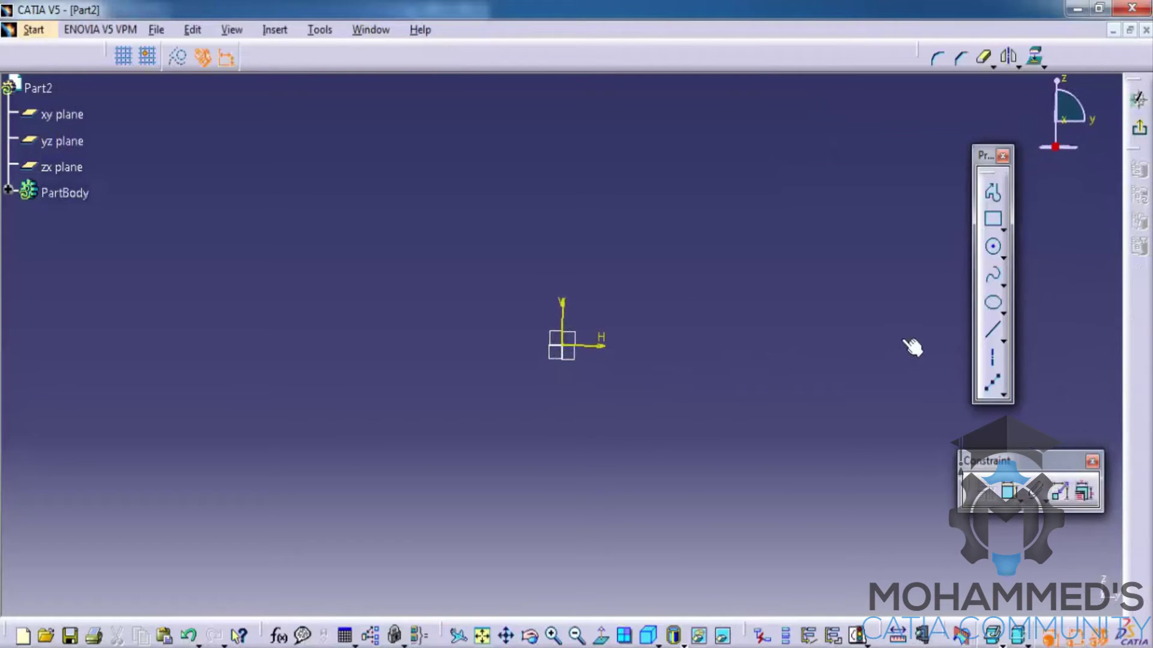
left_click(993, 246)
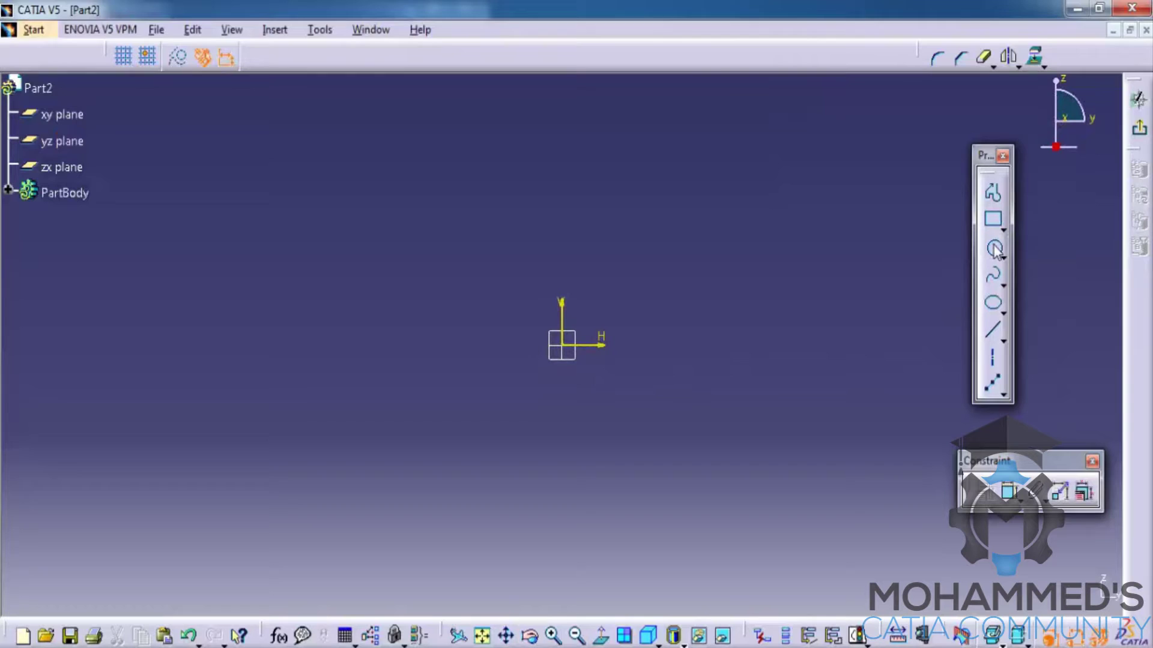
left_click(562, 345)
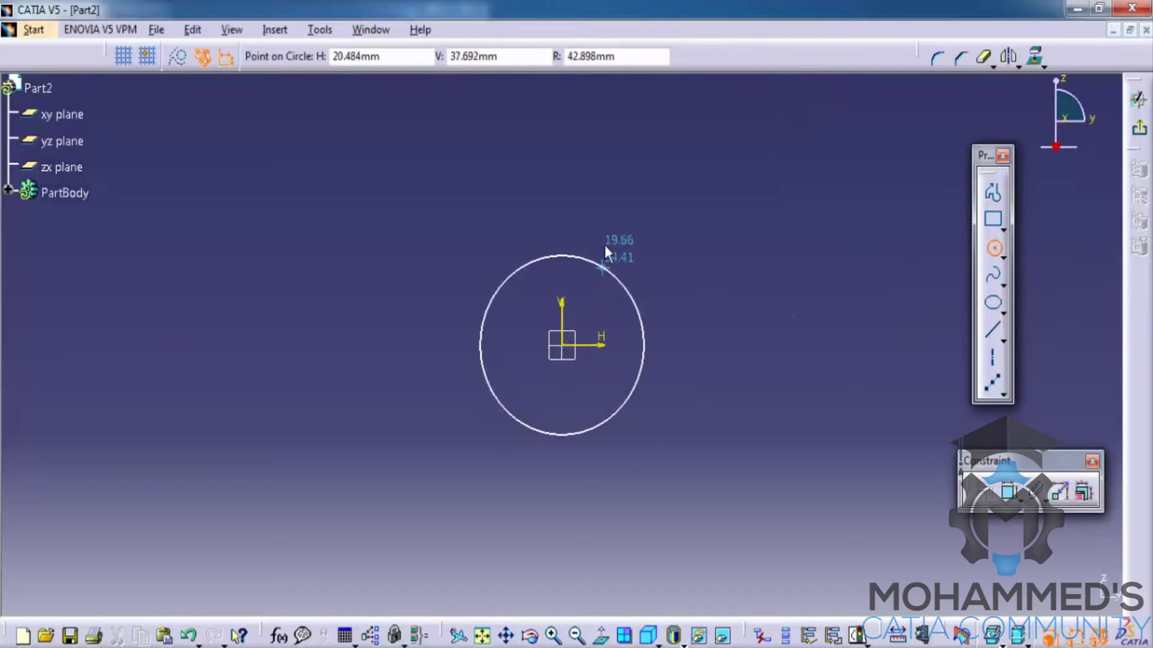
left_click(594, 203)
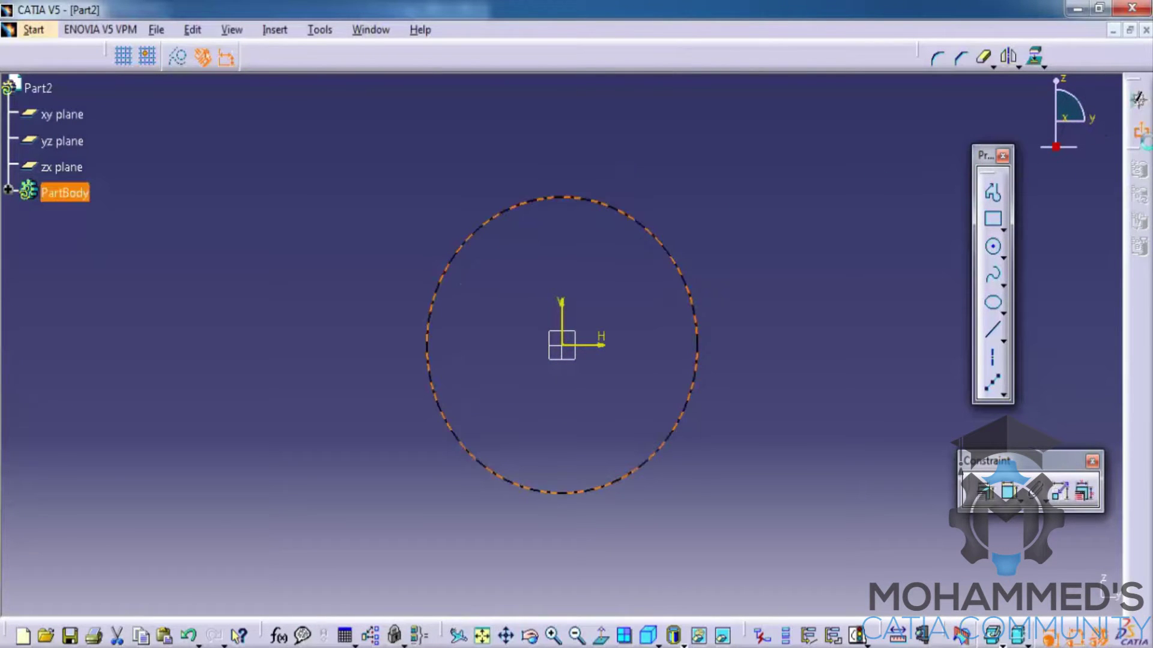
Exit the circle sketch and create a plane offset 238 mm from the yz plane.
left_click(1139, 128)
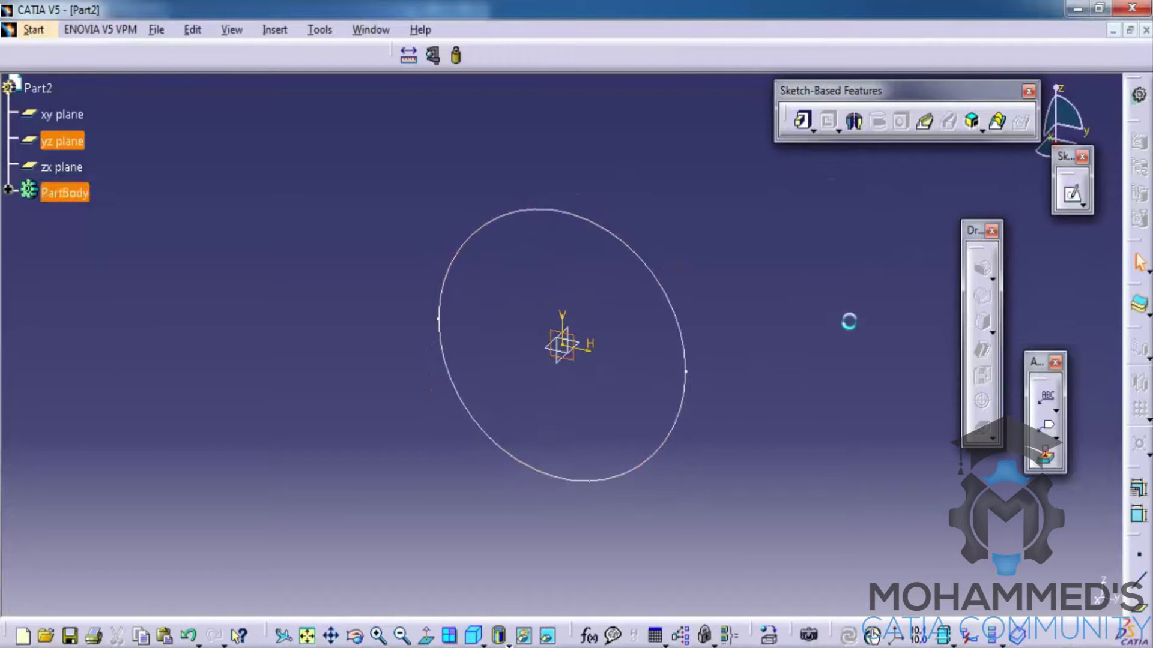
left_click(1138, 303)
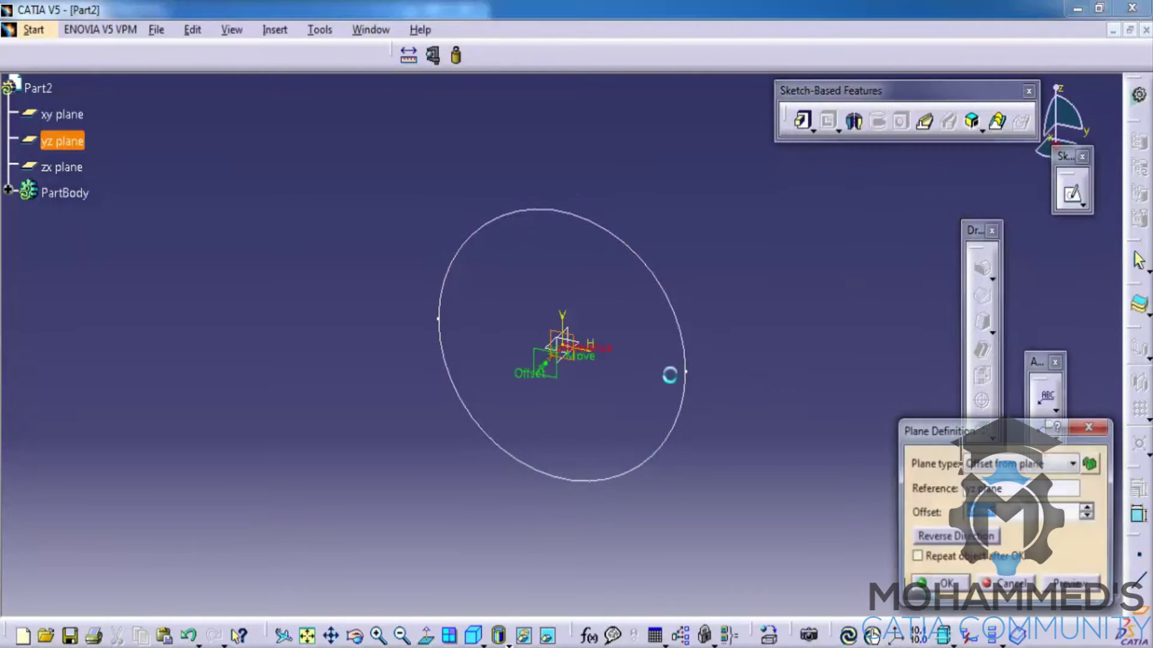
left_click_drag(547, 381, 320, 529)
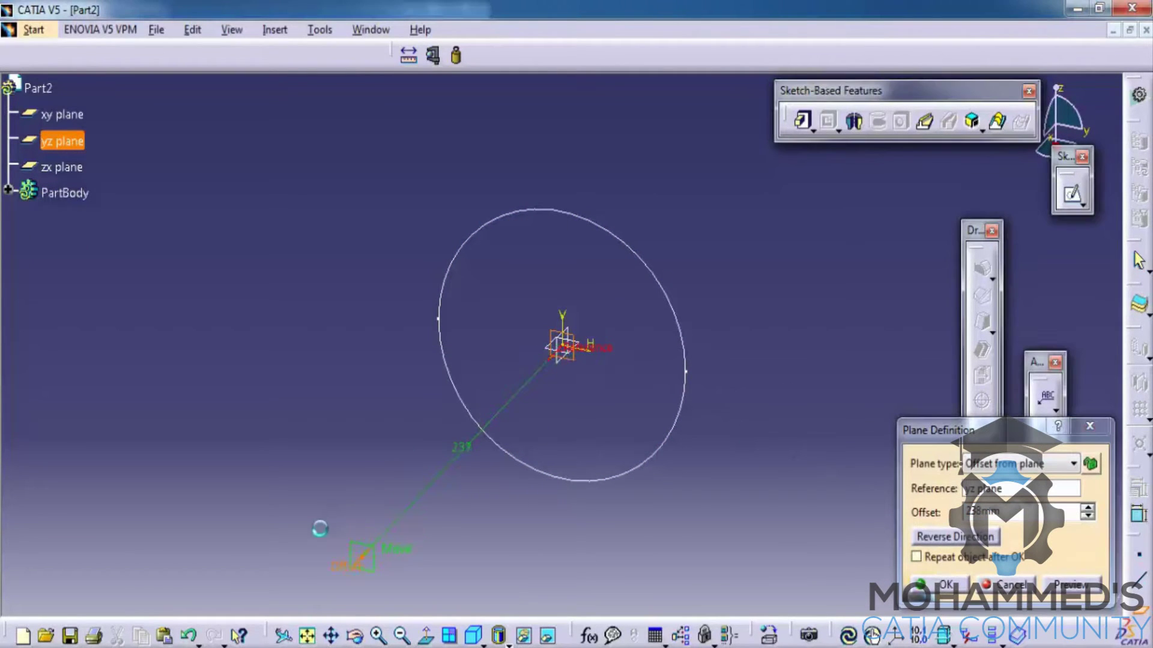
left_click(942, 586)
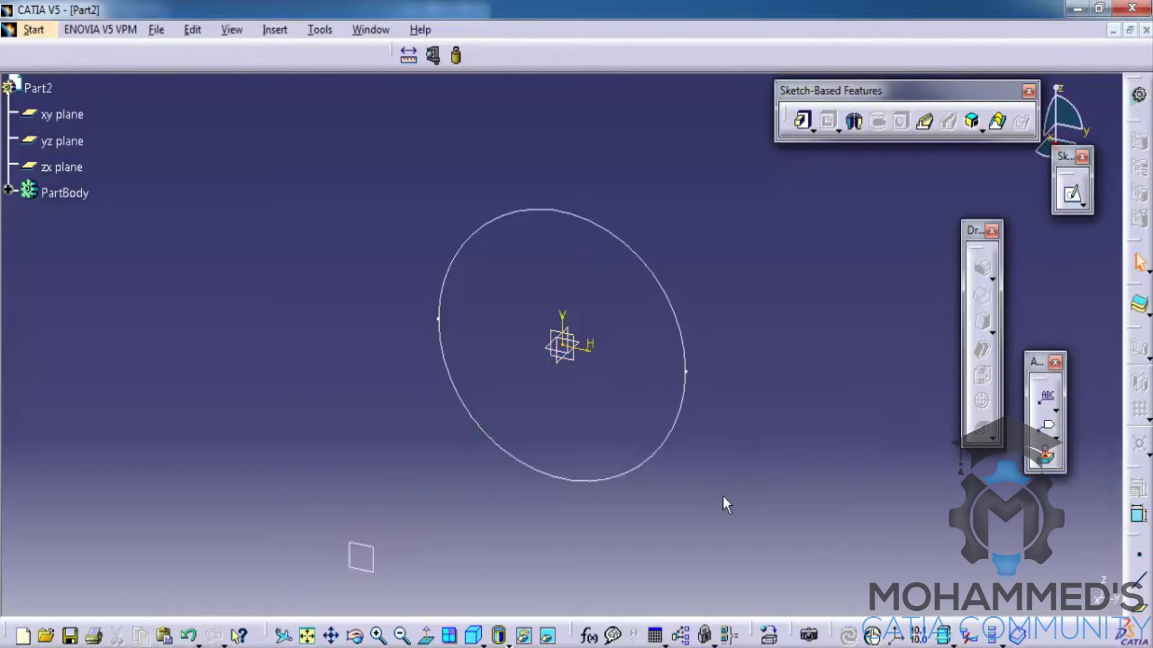
middle_click_drag(726, 502, 896, 276)
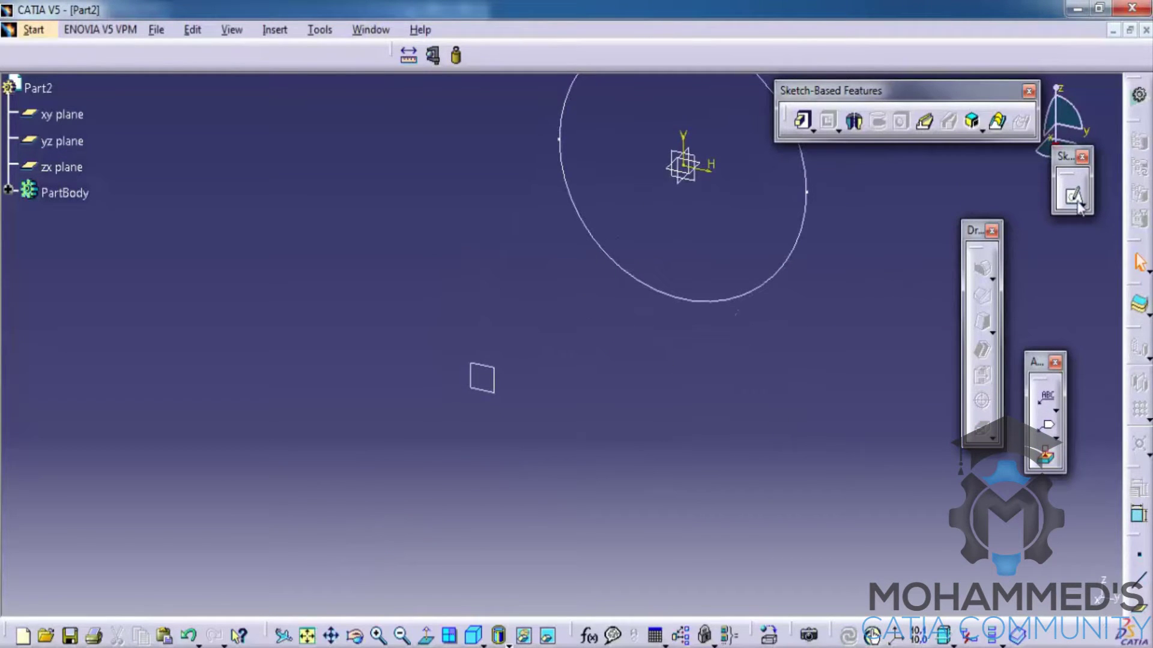
left_click(500, 367)
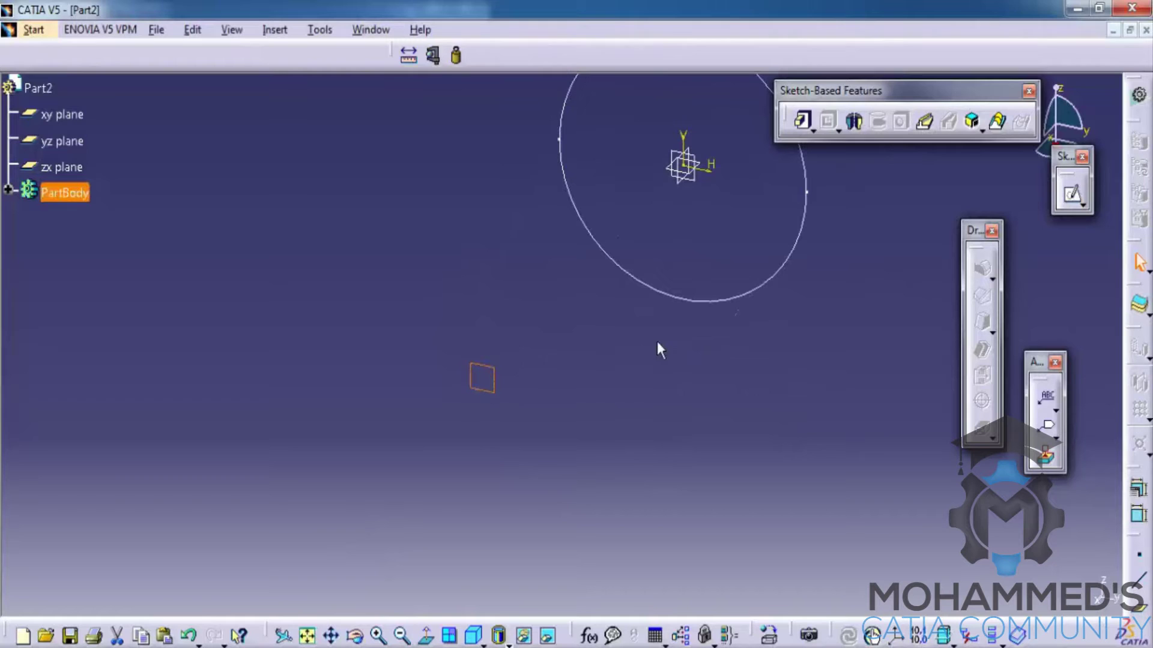
Sketch a hexagon centred on the offset plane's origin and exit the sketcher.
left_click(1071, 193)
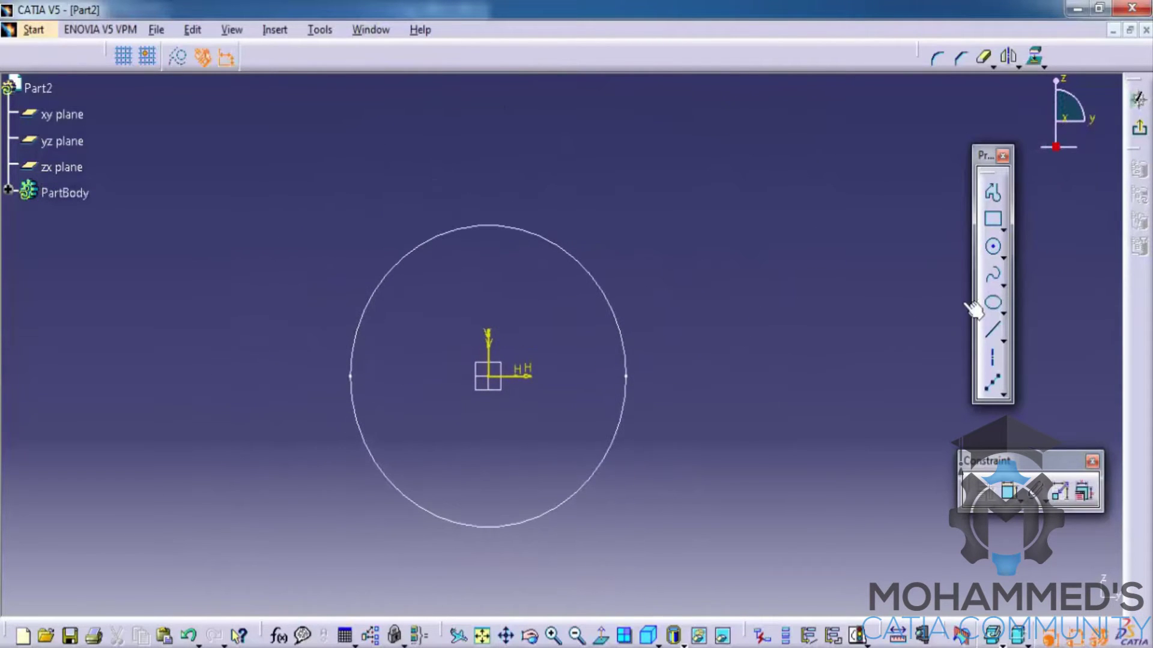
left_click(1003, 228)
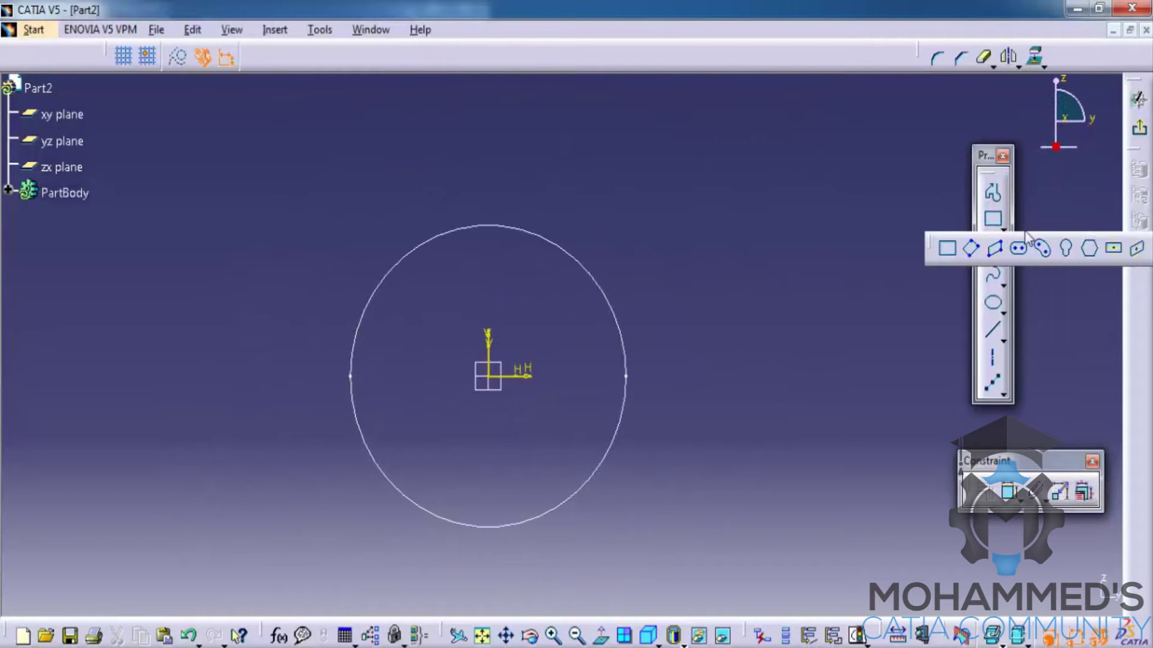
left_click(1090, 248)
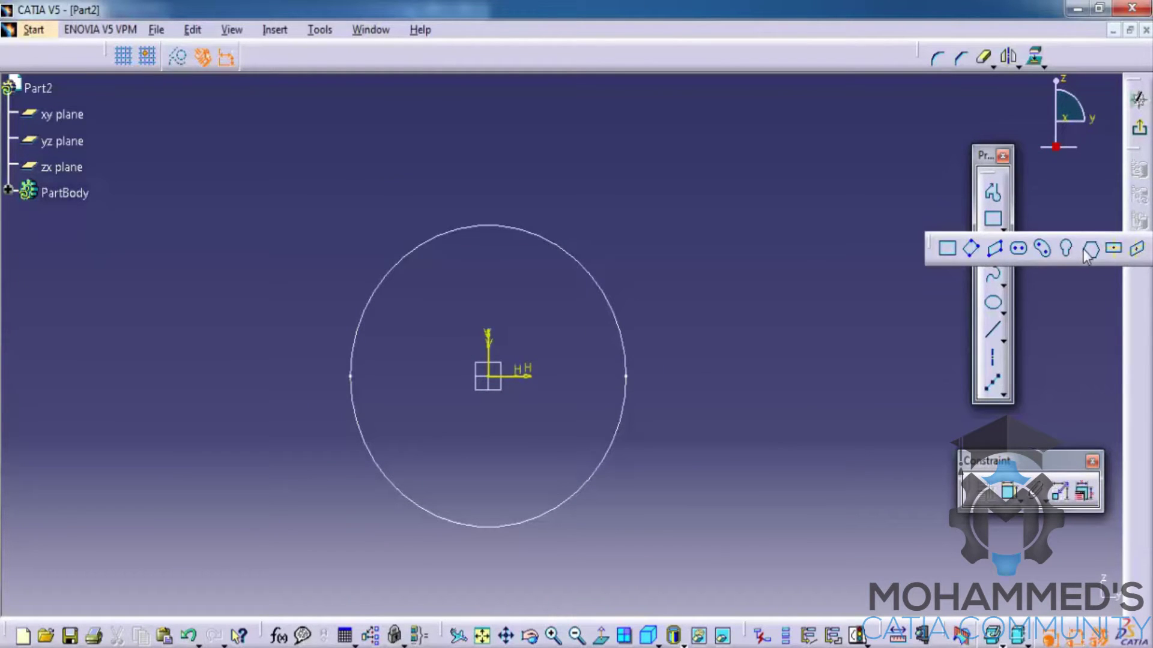
left_click(489, 377)
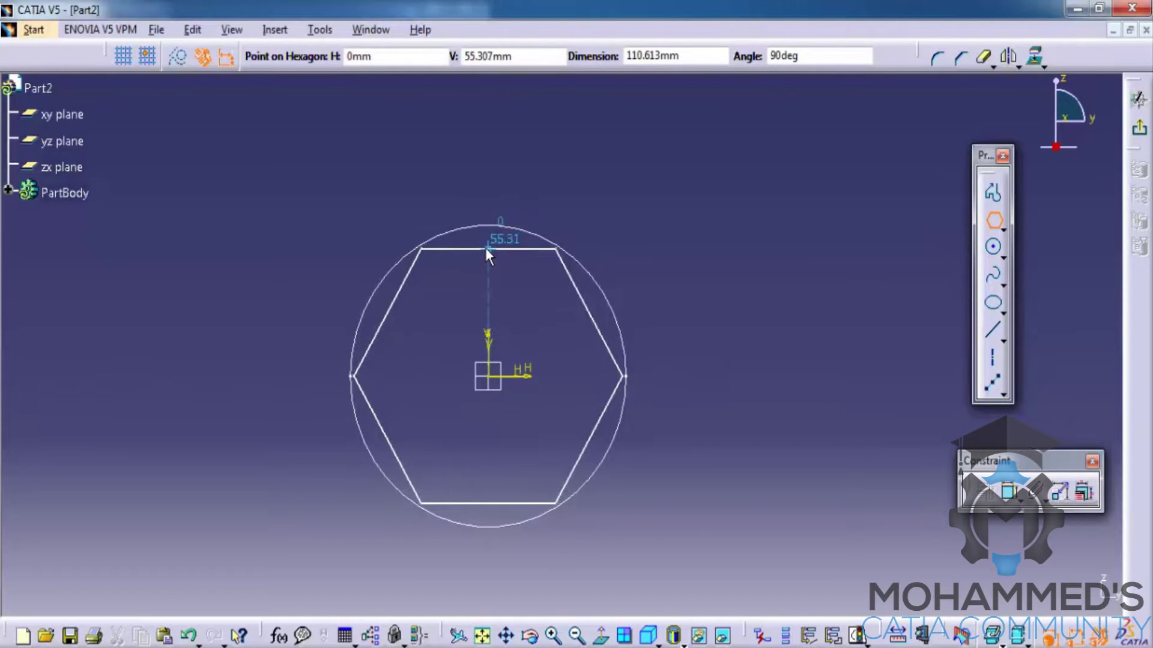
left_click(488, 249)
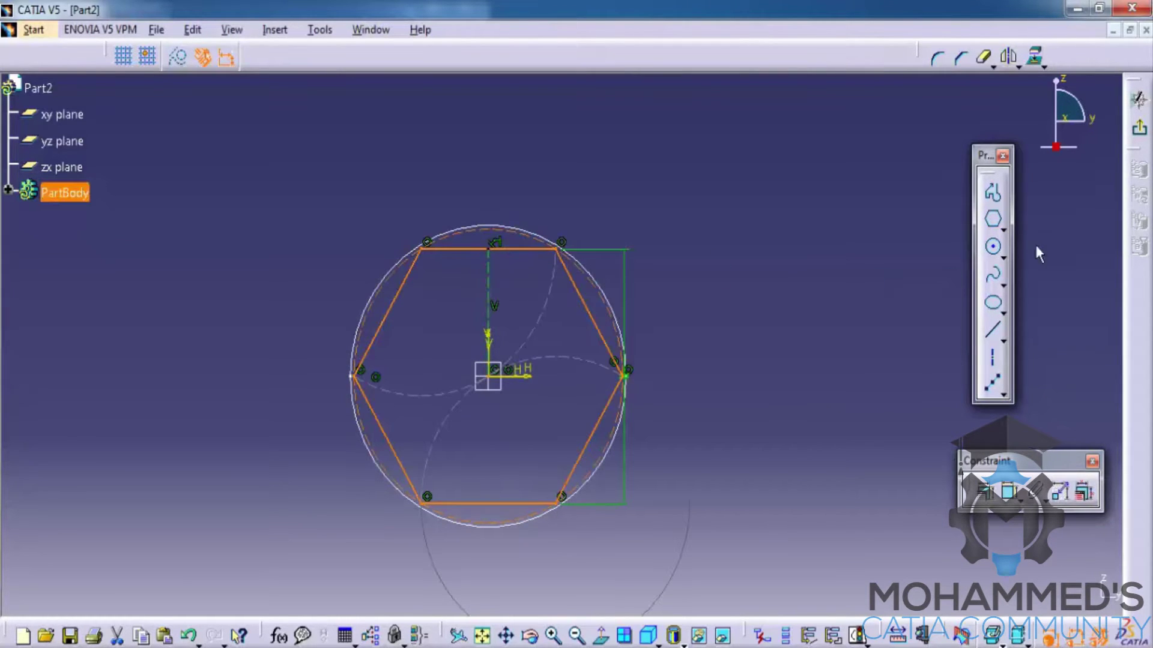
left_click(1138, 127)
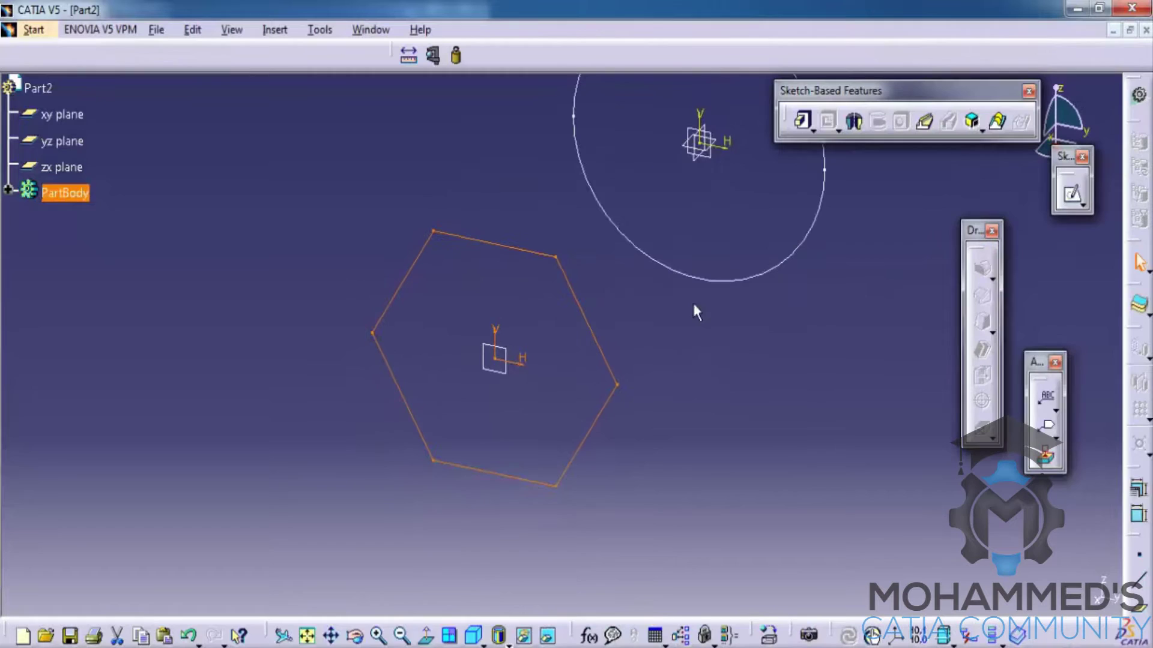
middle_click_drag(704, 309, 693, 389)
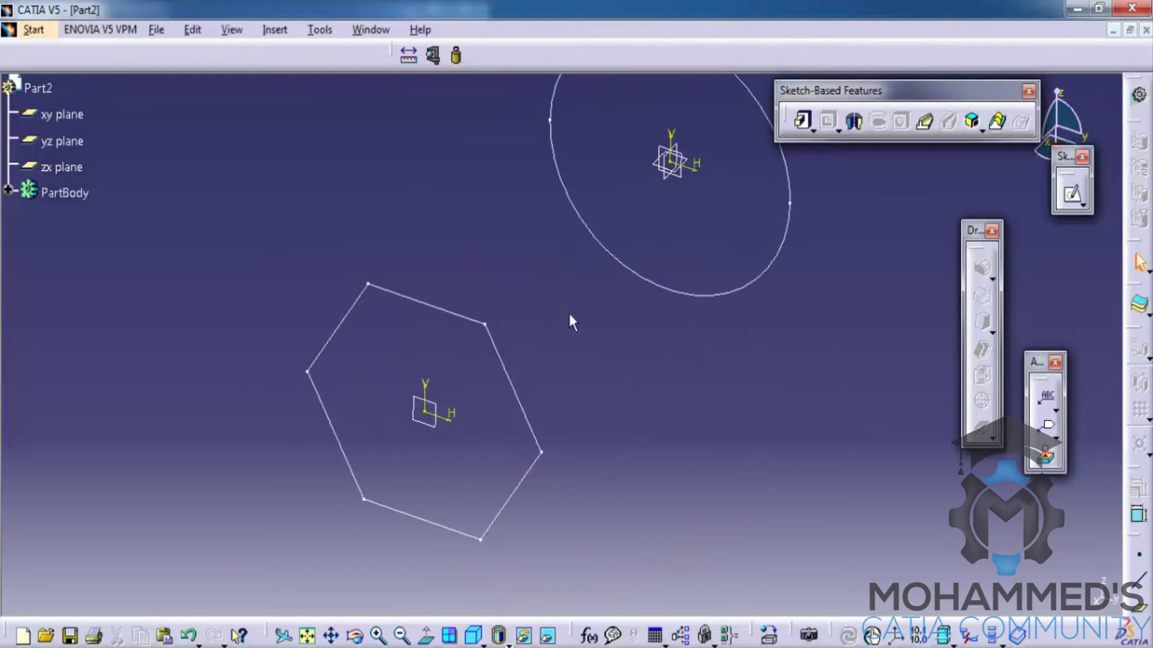
mouse_move(754, 250)
middle_mouse_down()
mouse_move(772, 275)
mouse_move(632, 266)
mouse_move(610, 301)
middle_mouse_up()
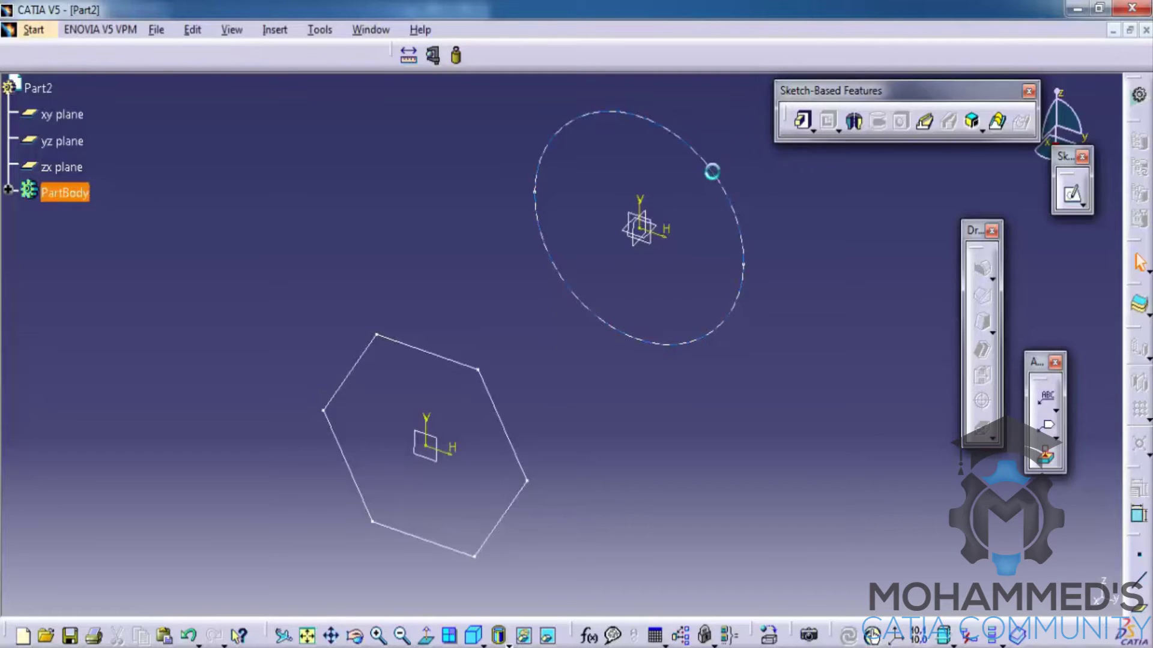
Reopen the circle sketch, add six equidistant points on the circle, and exit.
double_click(712, 172)
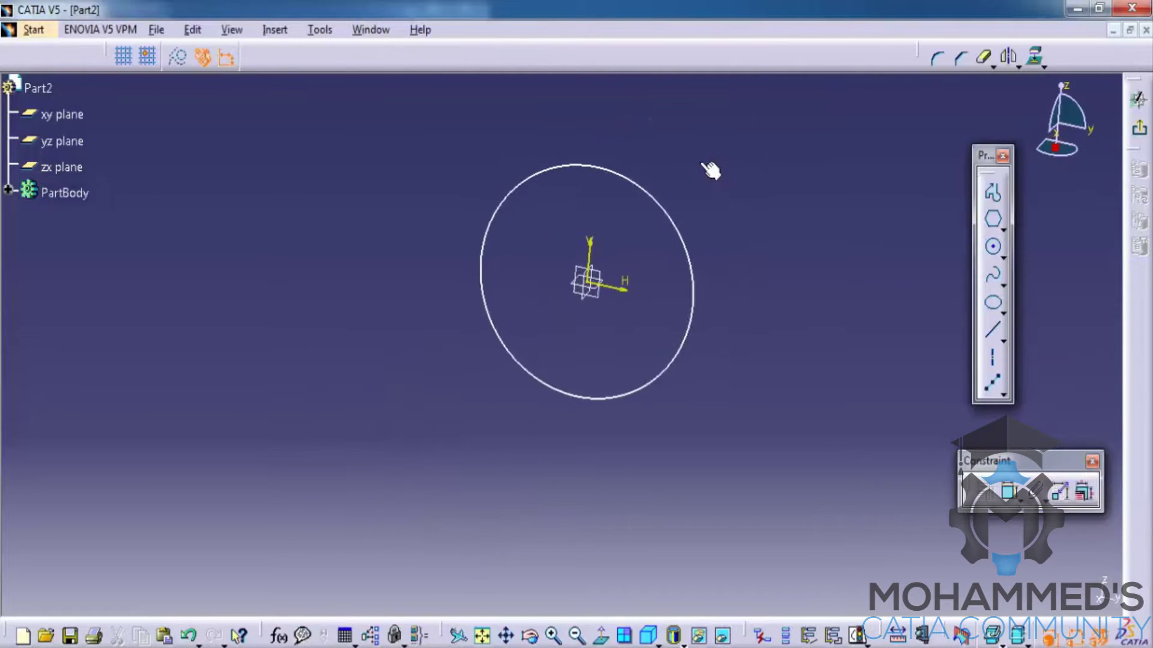
left_click(994, 390)
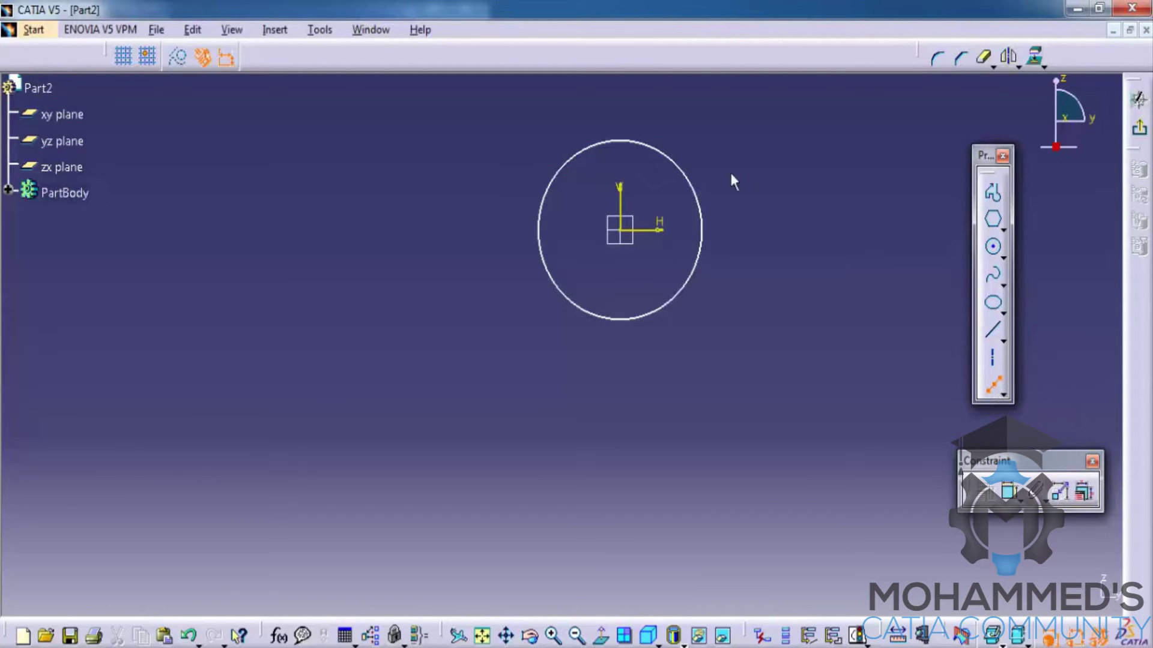
left_click(693, 185)
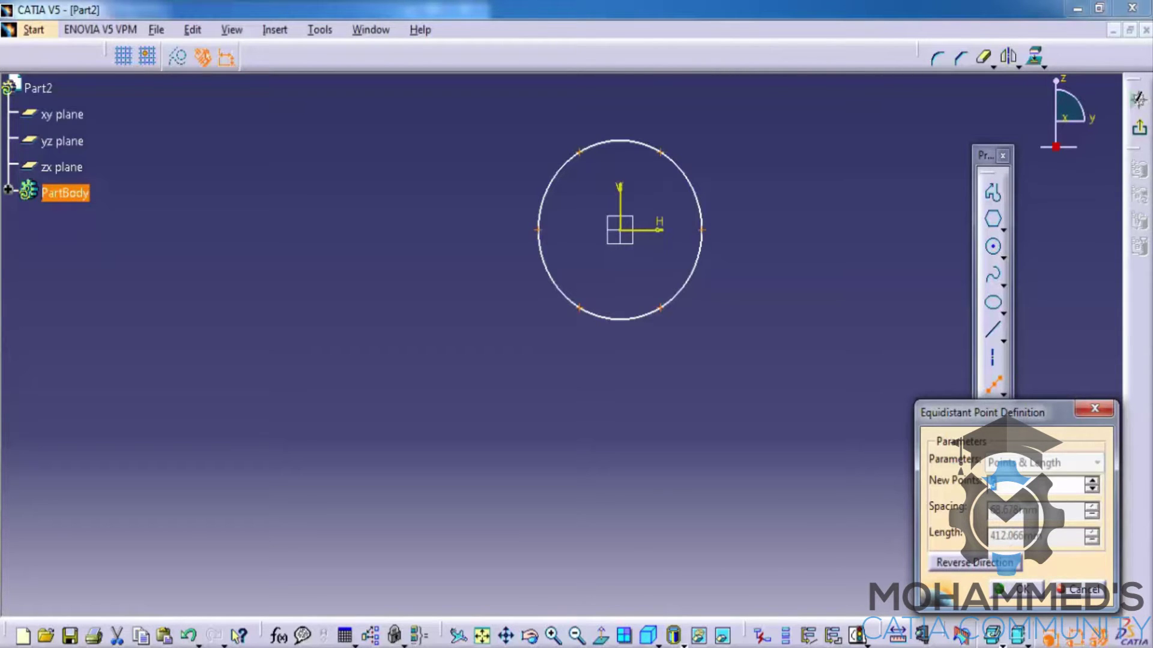
left_click(1024, 590)
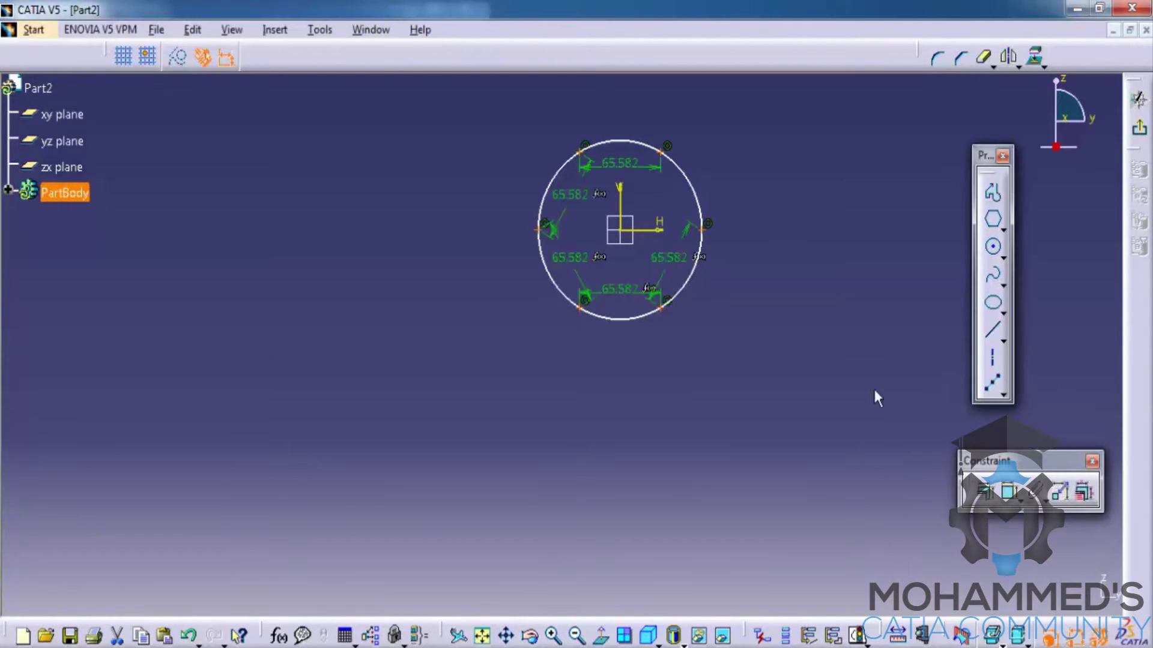
left_click(1142, 134)
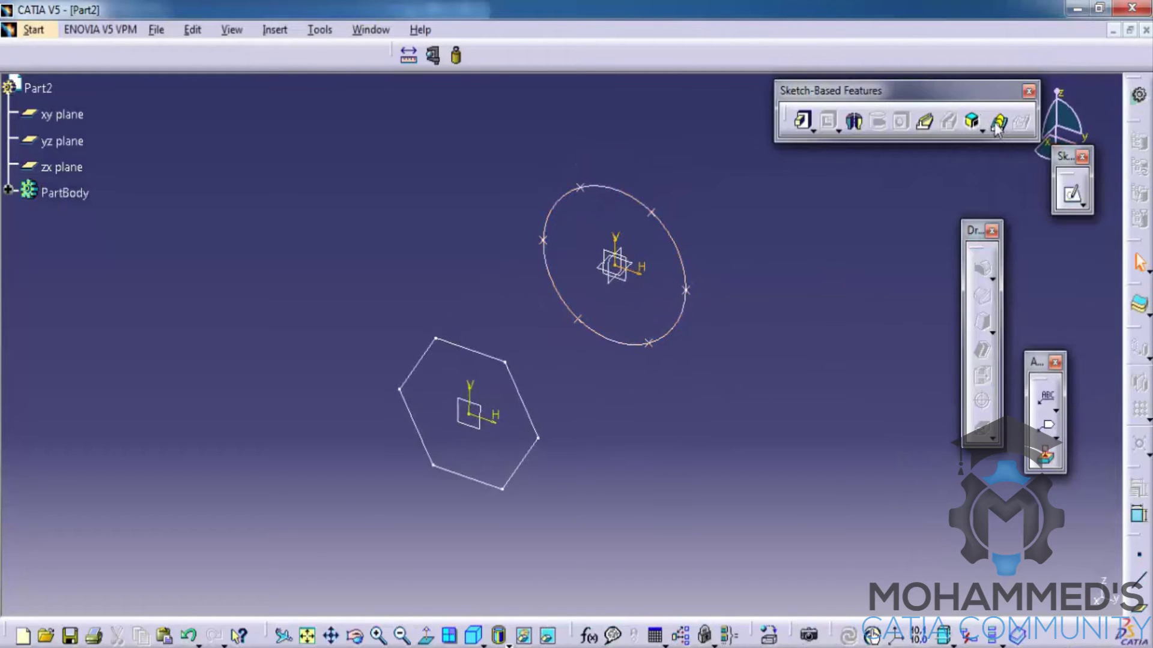
Start a Multi-Sections Solid using the circle sketch and hexagon sketch as sections.
left_click(998, 124)
left_click(681, 252)
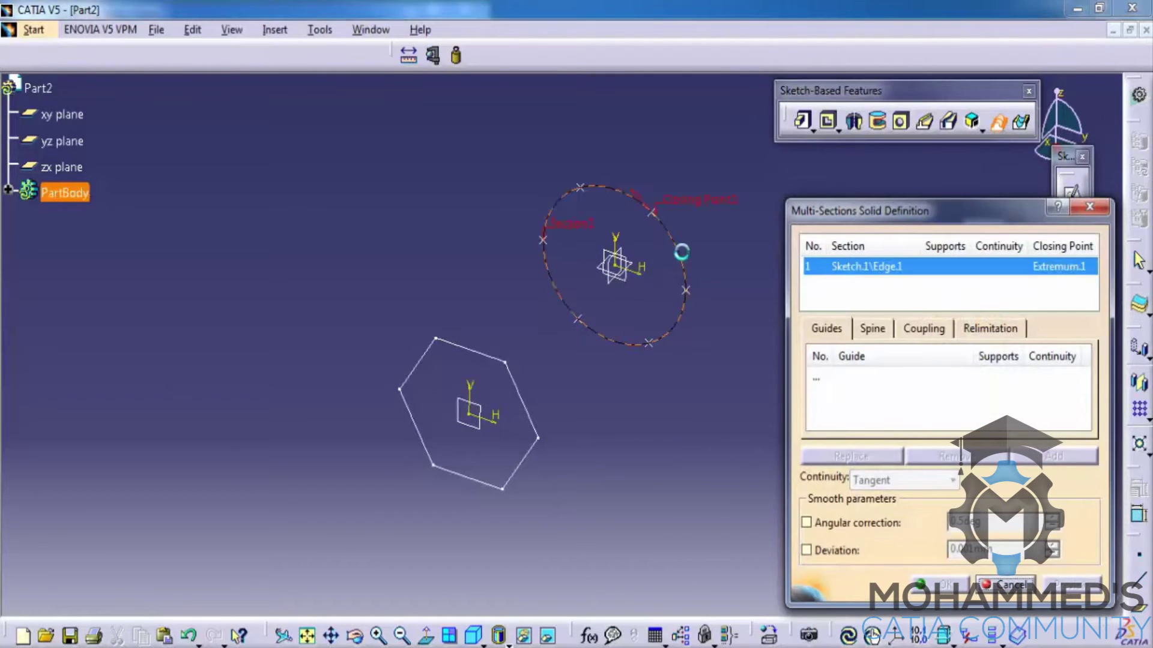
left_click(527, 412)
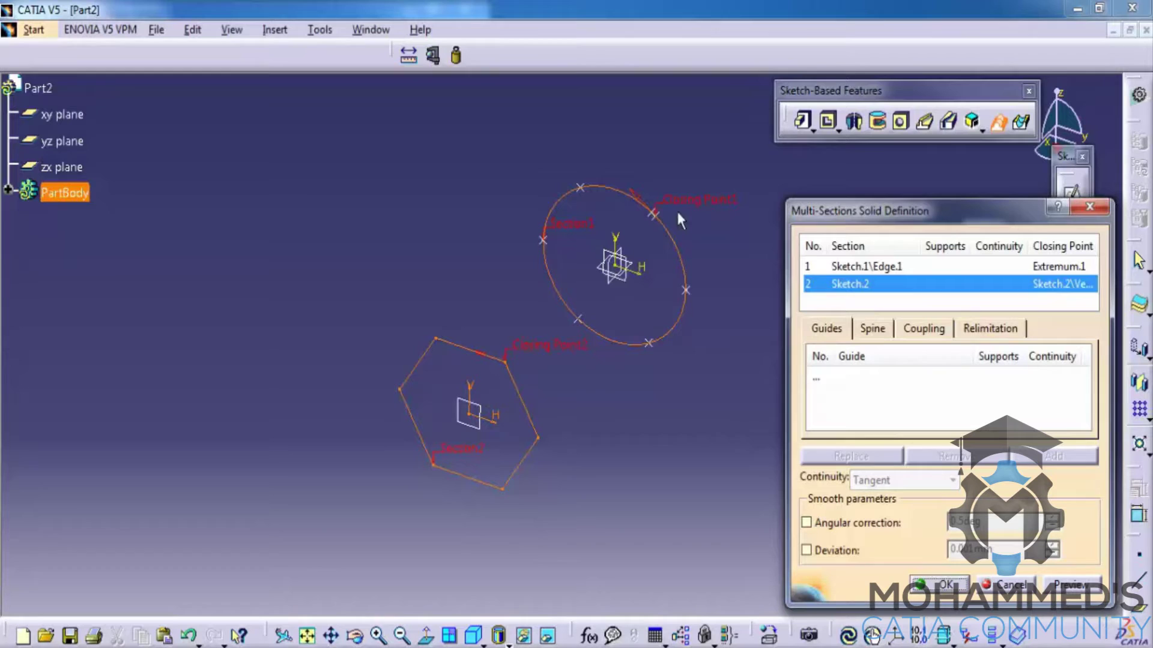
middle_click_drag(561, 360, 563, 319)
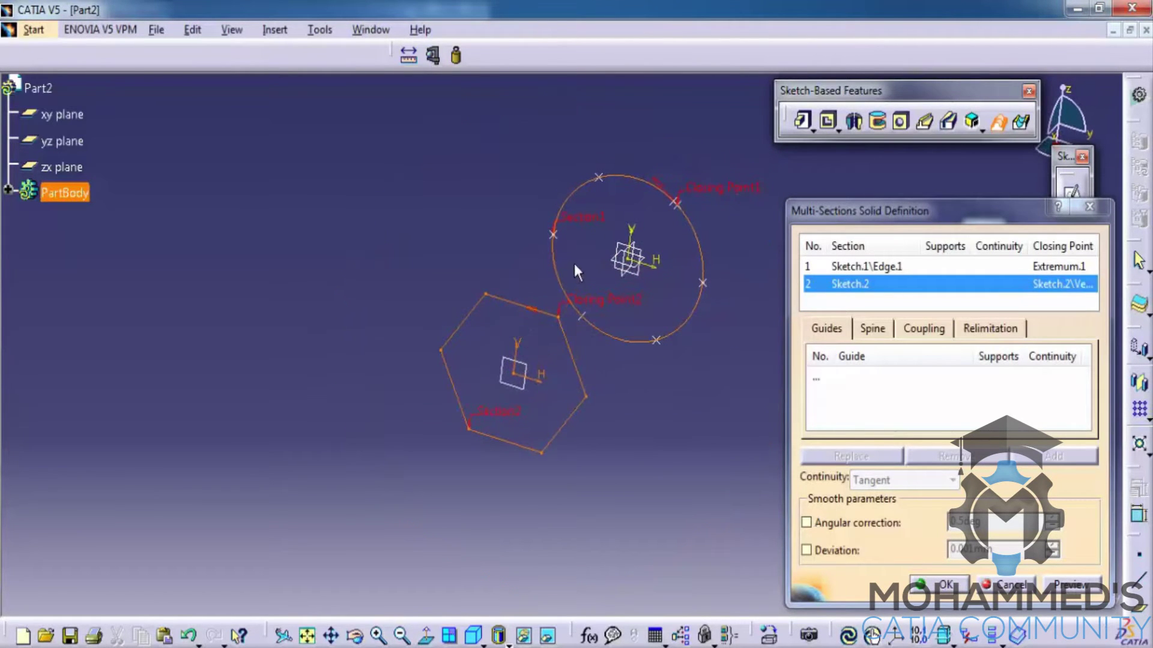
middle_click_drag(577, 265, 473, 265)
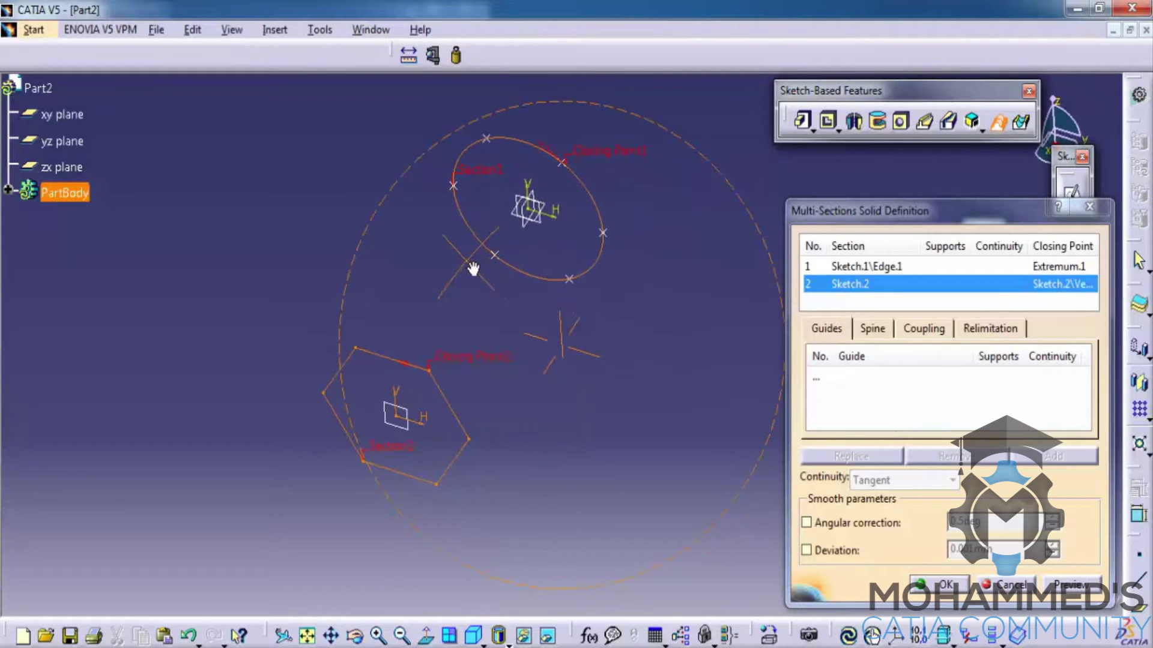
On the Coupling tab, link circle points to hexagon vertices for Coupling1 and Coupling2.
left_click(927, 328)
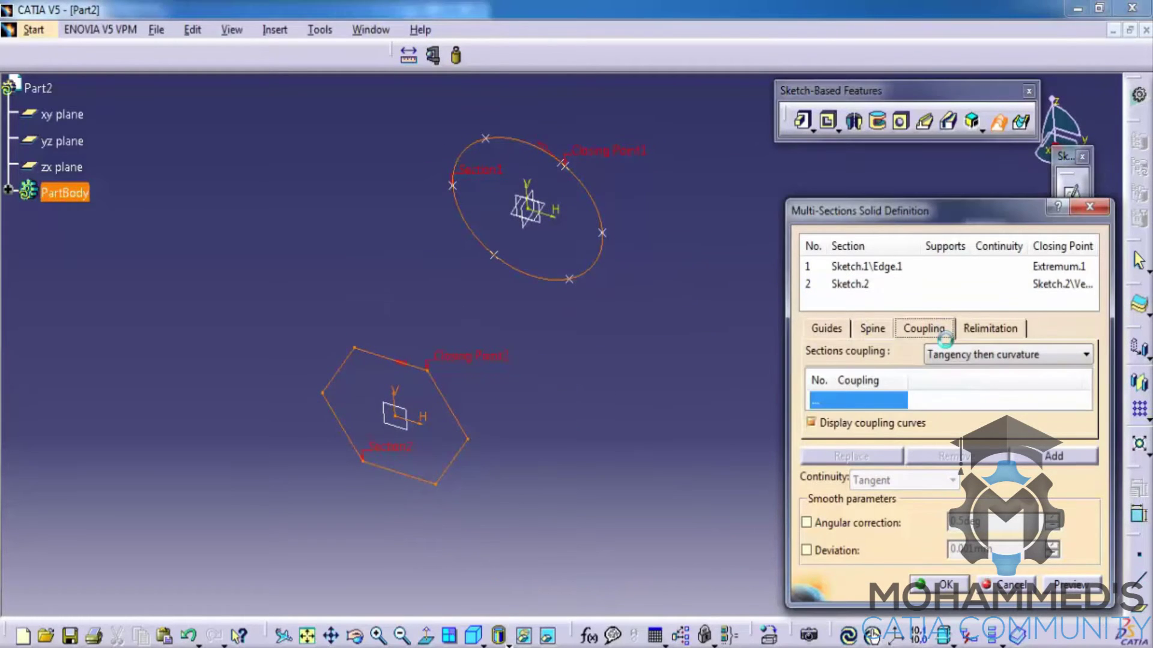
left_click(900, 402)
left_click(1030, 458)
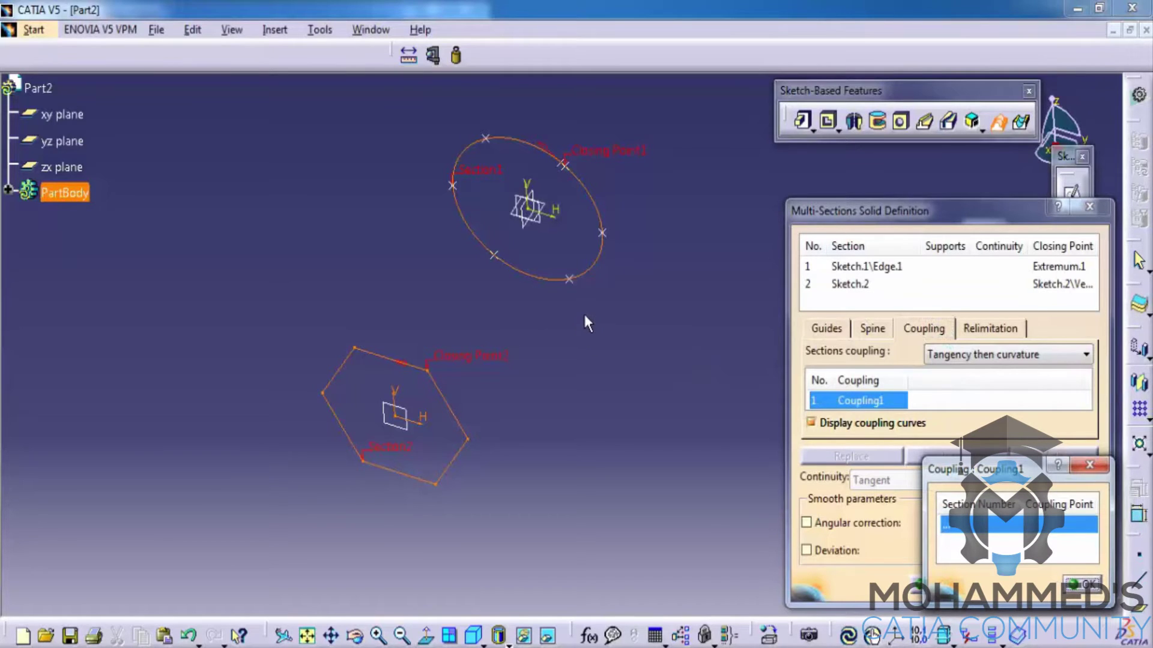
middle_click_drag(582, 311, 508, 367)
left_click(488, 208)
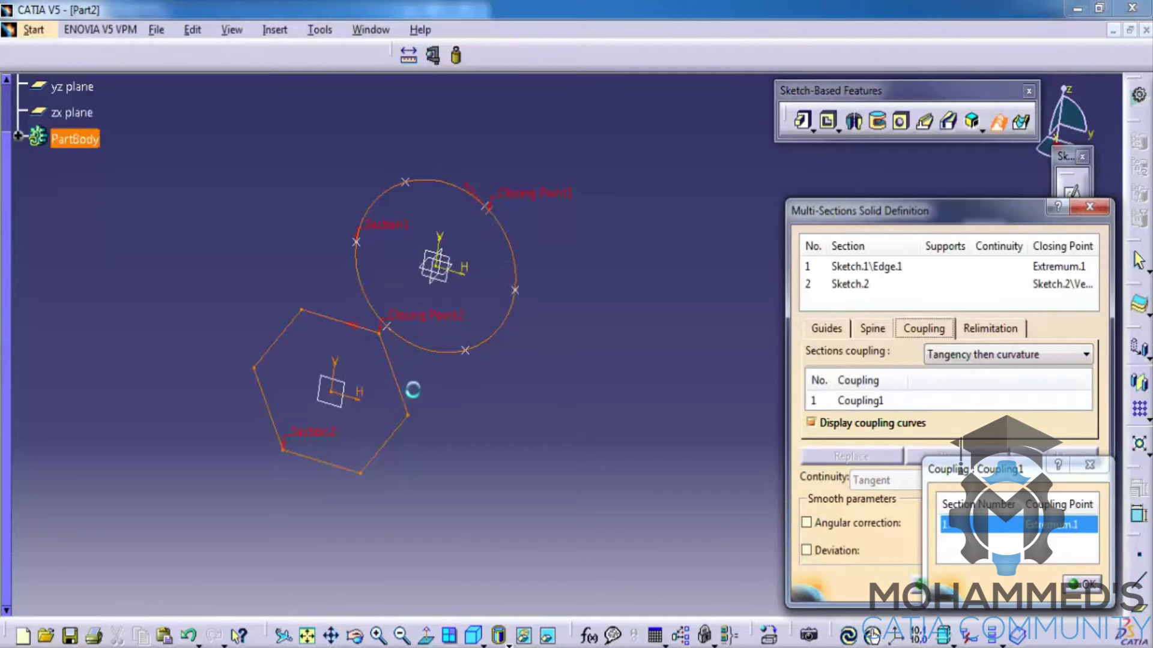
left_click(385, 338)
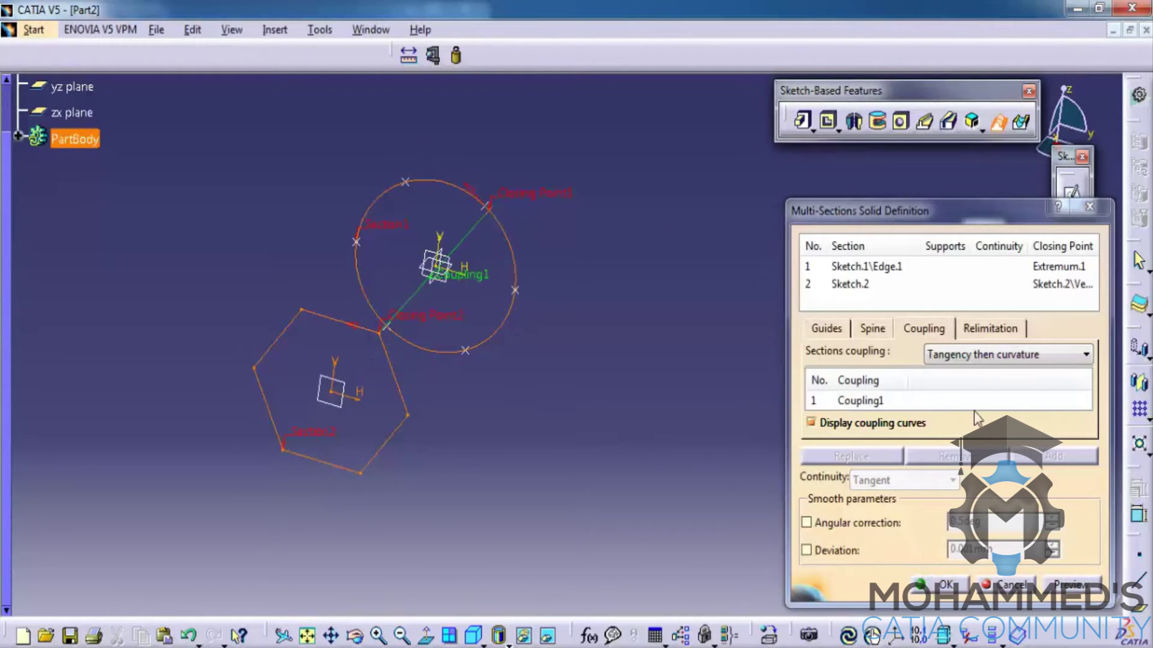
left_click(958, 401)
left_click(1053, 456)
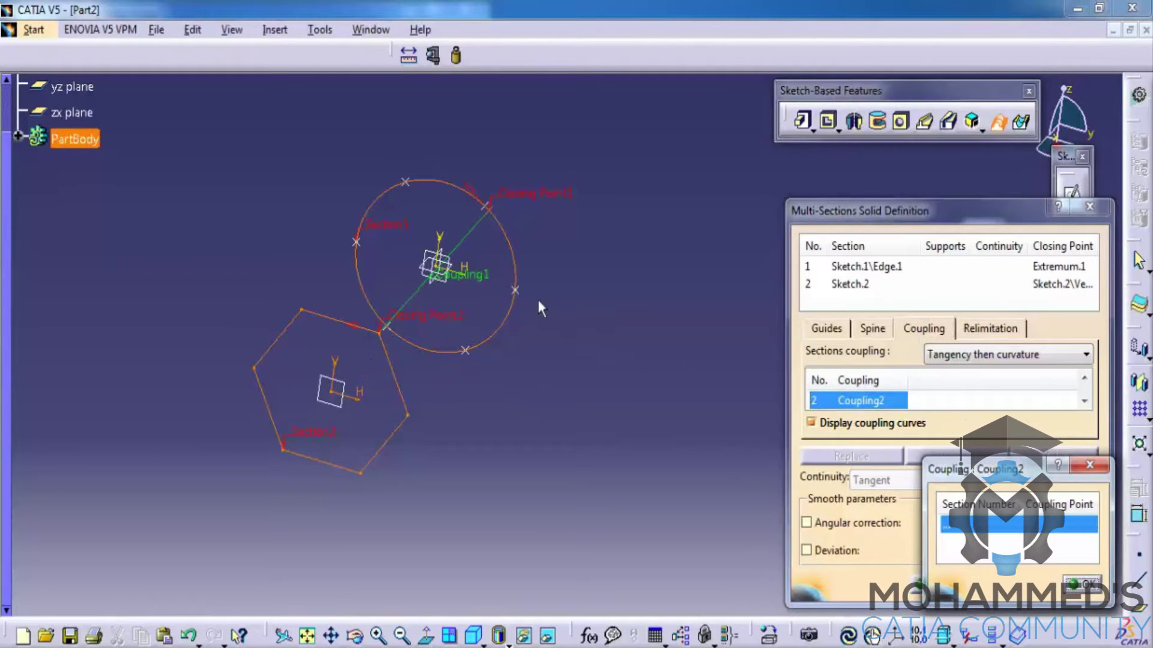
left_click(516, 291)
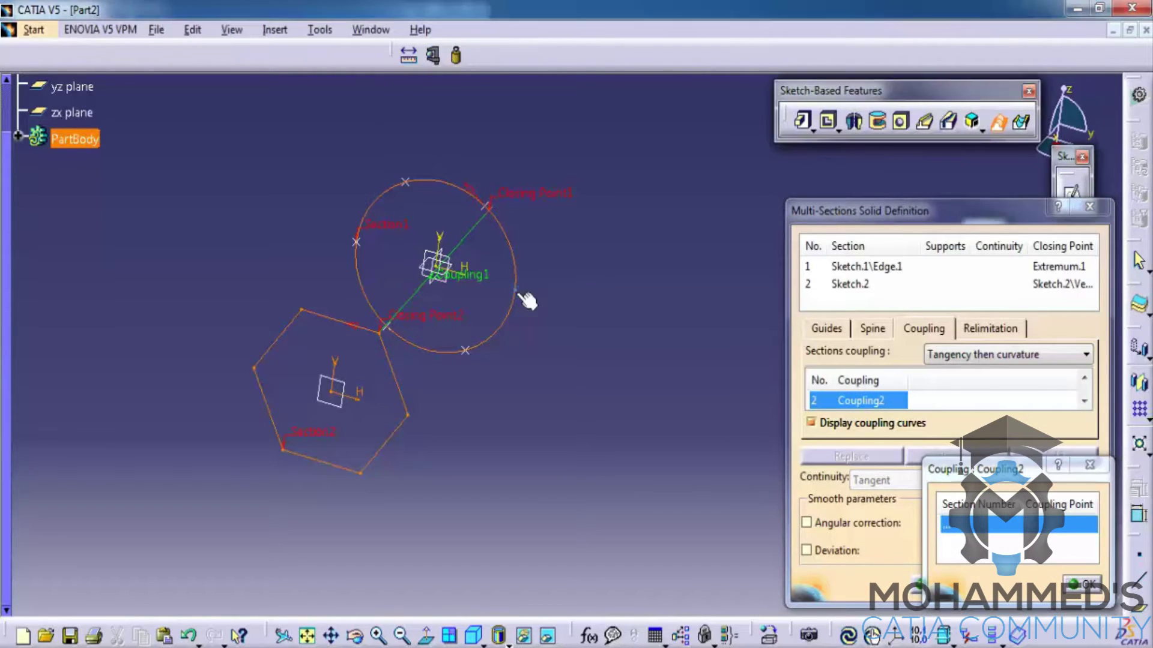
left_click(408, 417)
Add Coupling3 and Coupling4, each pairing a circle point with a hexagon vertex.
left_click(905, 401)
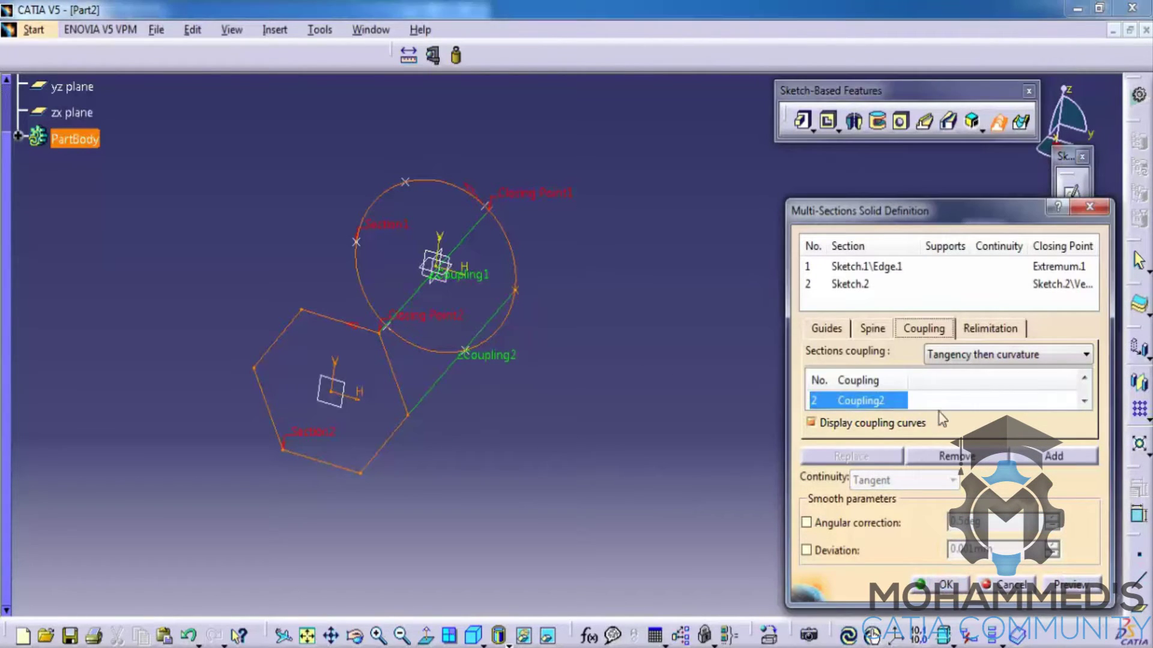
left_click(1053, 456)
middle_click_drag(494, 377, 478, 352, "ctrl")
left_click(466, 345)
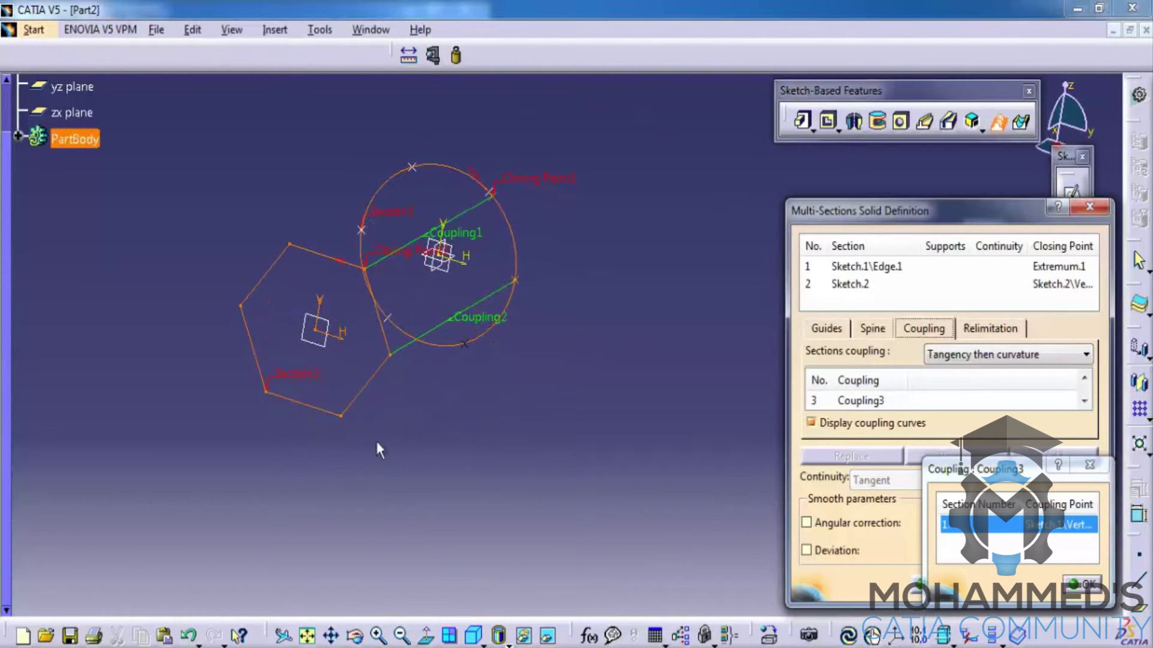
left_click(341, 415)
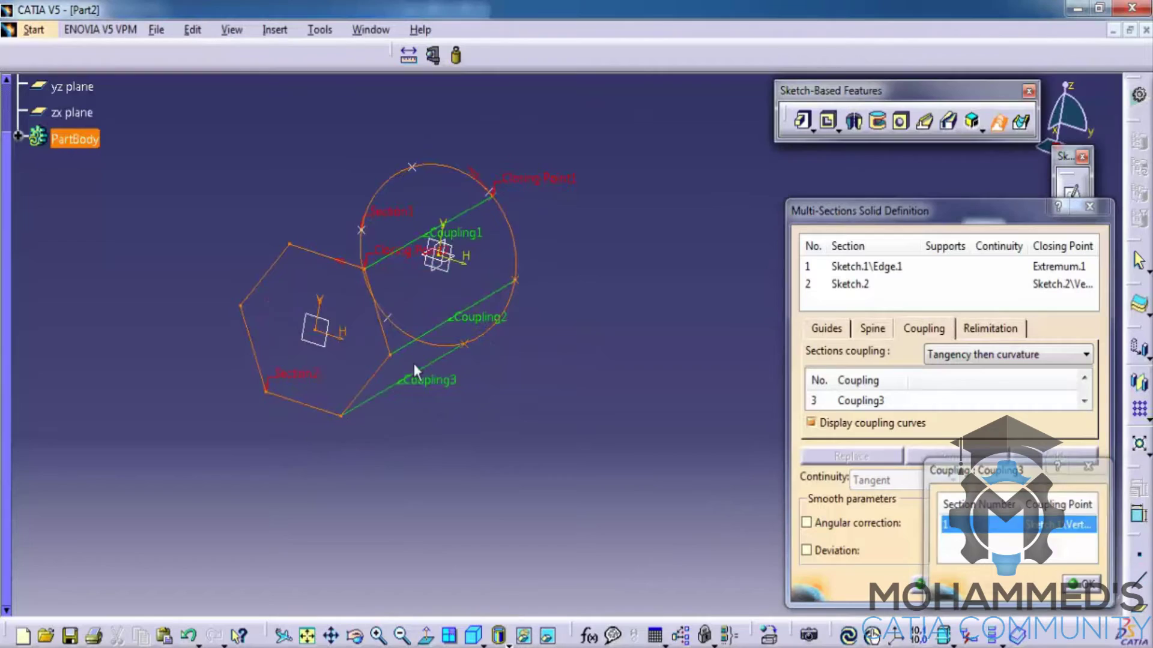
mouse_move(413, 364)
middle_mouse_down("ctrl")
mouse_move(459, 486)
mouse_move(470, 466)
mouse_move(693, 428)
middle_mouse_up("ctrl")
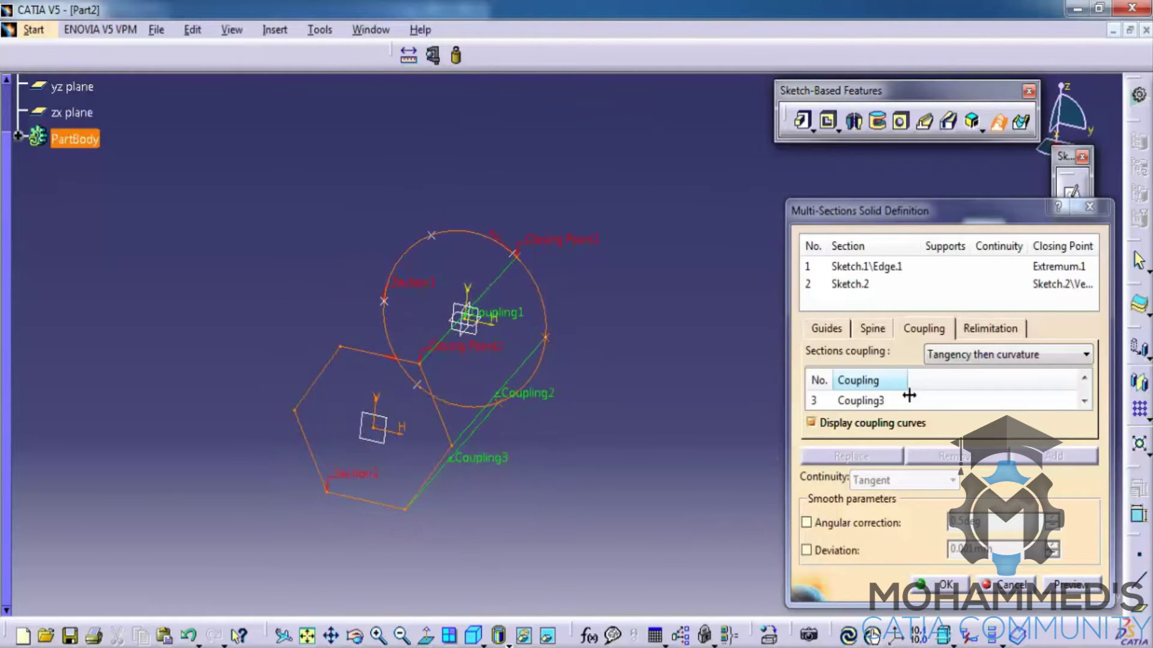
left_click(864, 400)
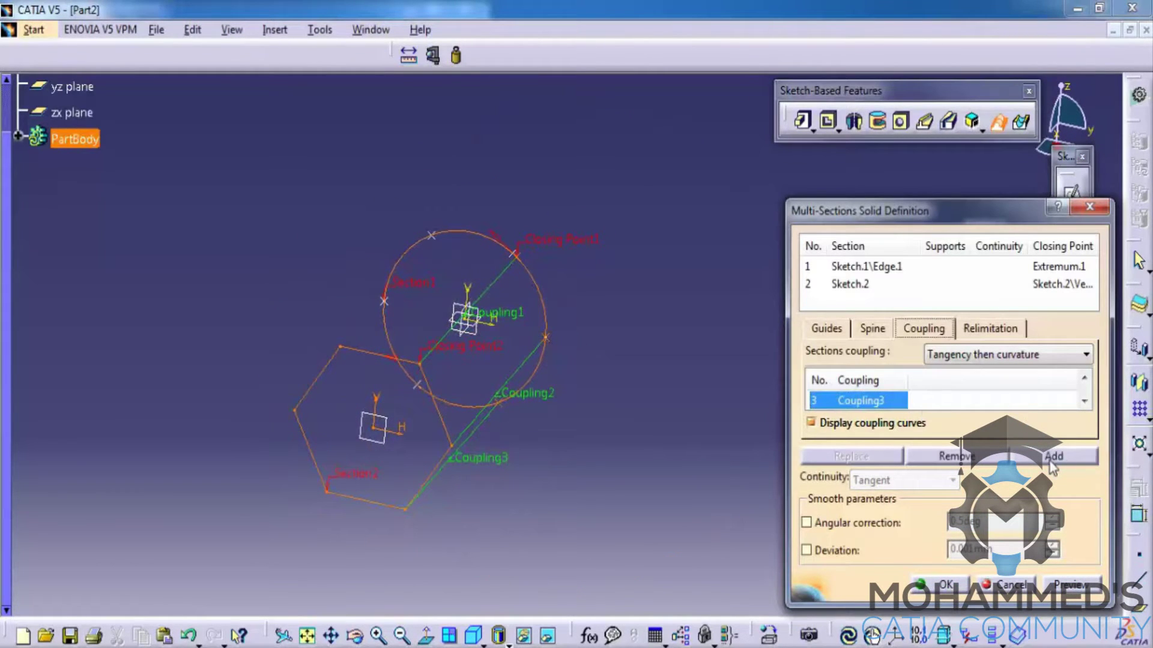
left_click(1054, 457)
left_click(421, 388)
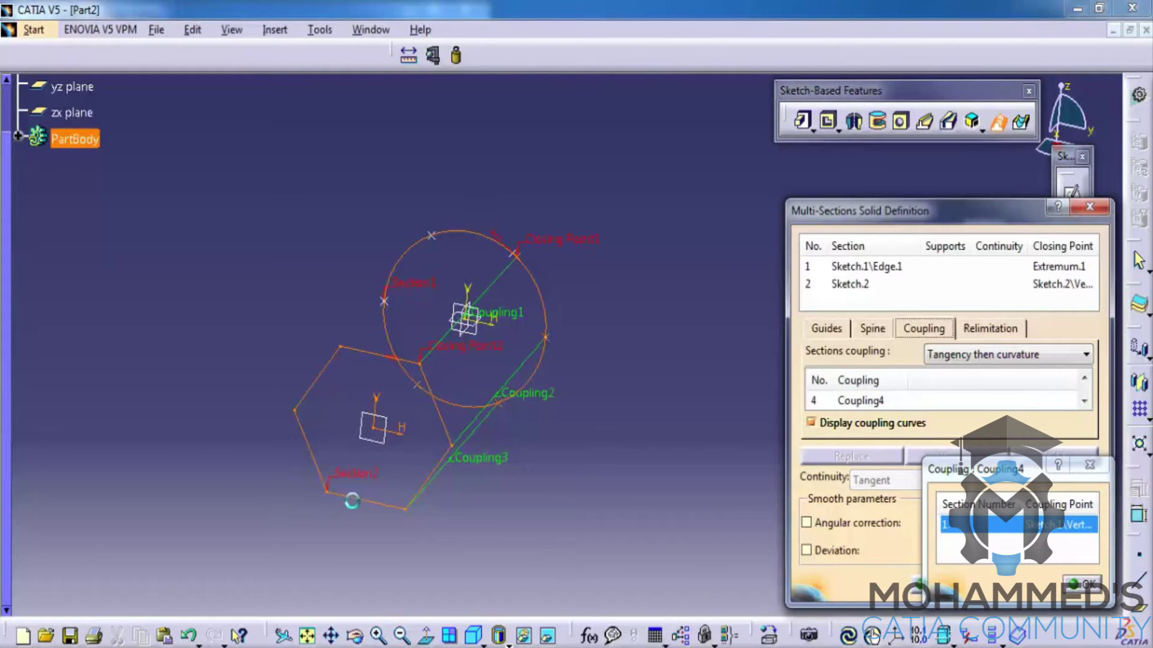
left_click(329, 496)
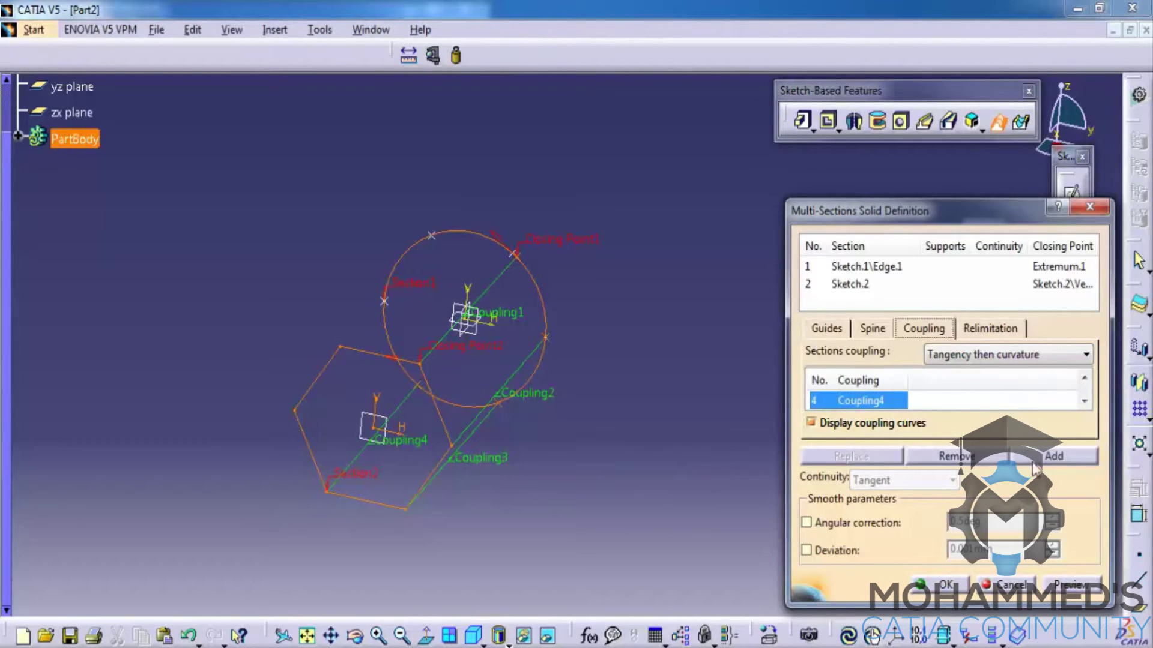
Add Coupling5 and Coupling6, then build the circle-to-hexagon multi-sections solid.
left_click(1048, 456)
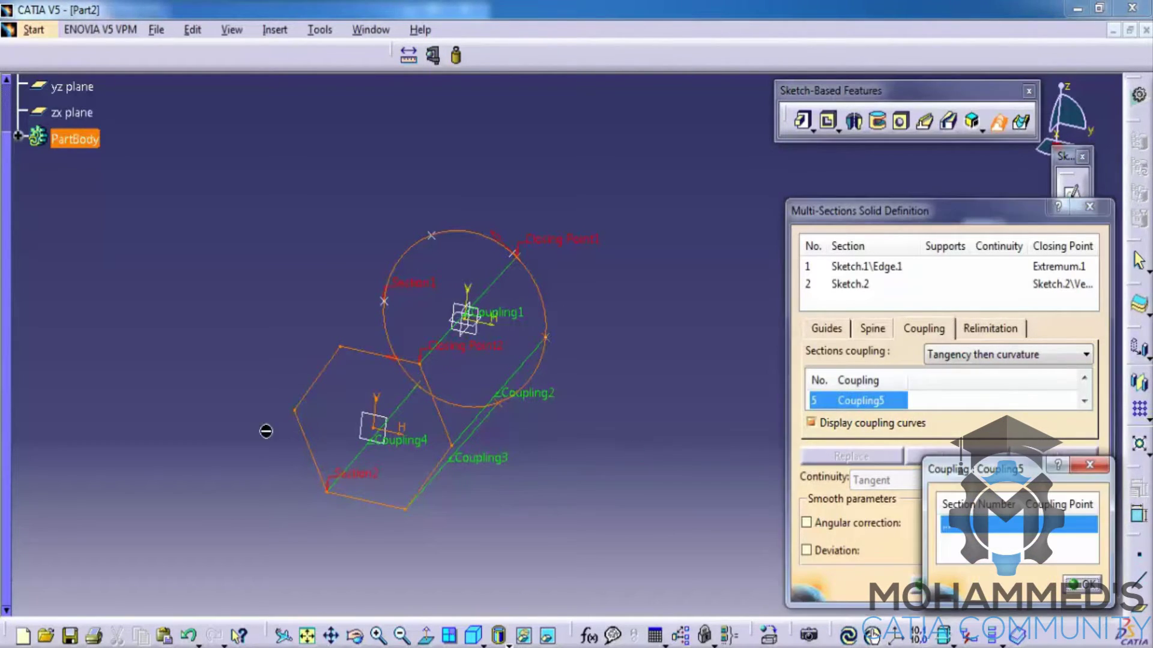
left_click(385, 302)
left_click(296, 410)
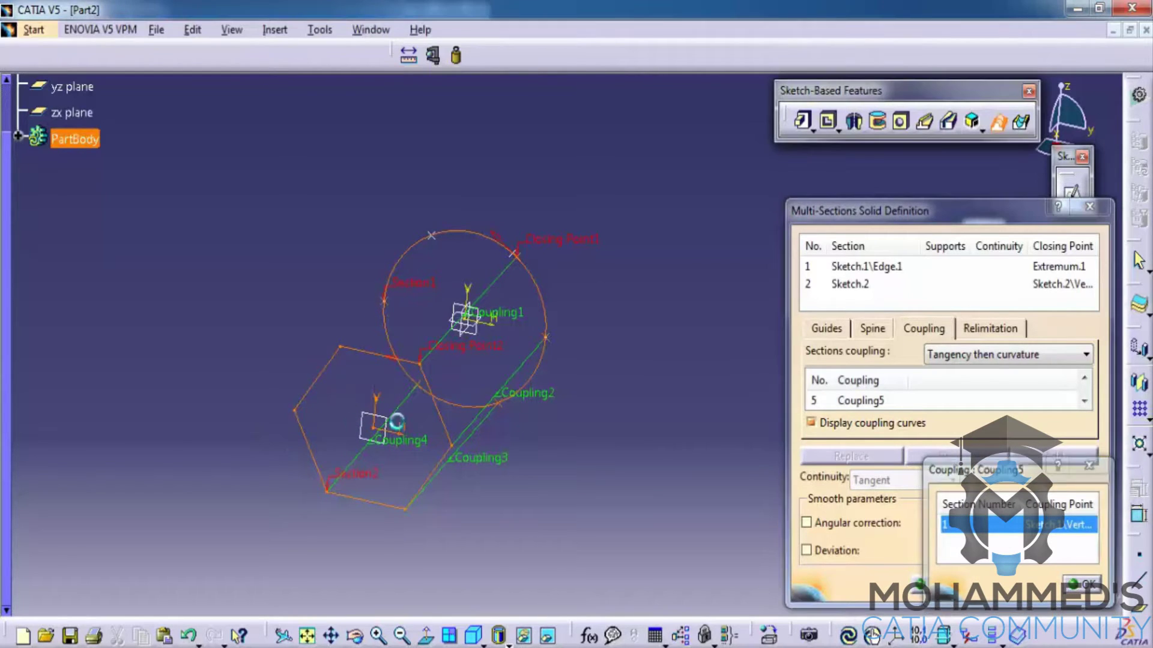
left_click(1052, 457)
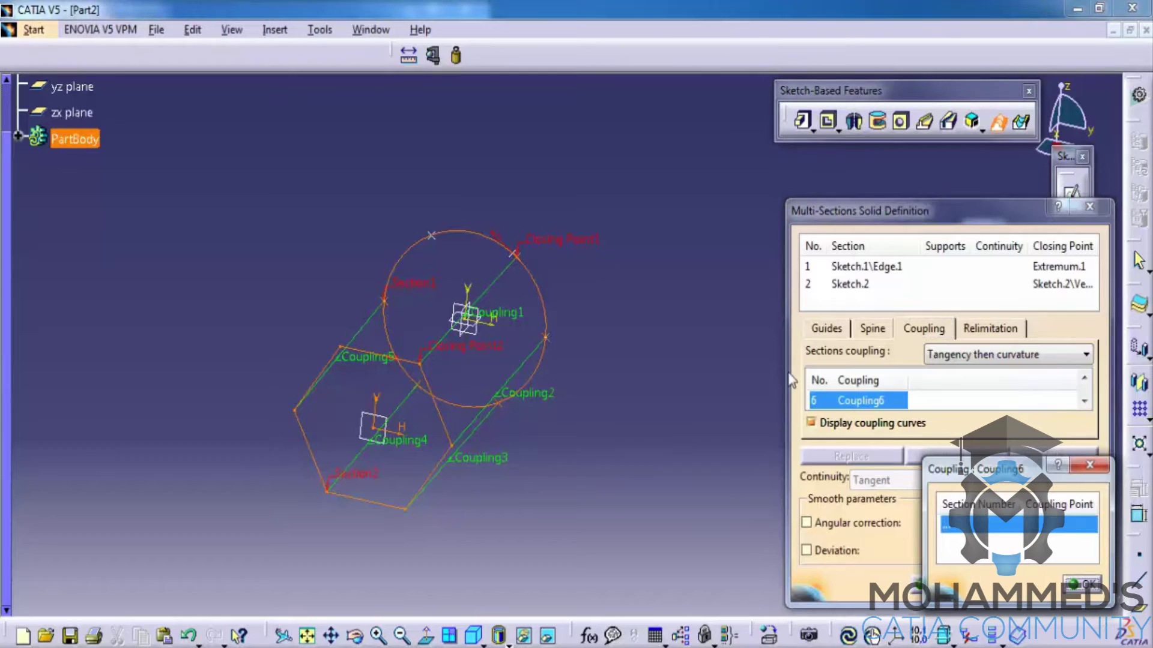
left_click(434, 243)
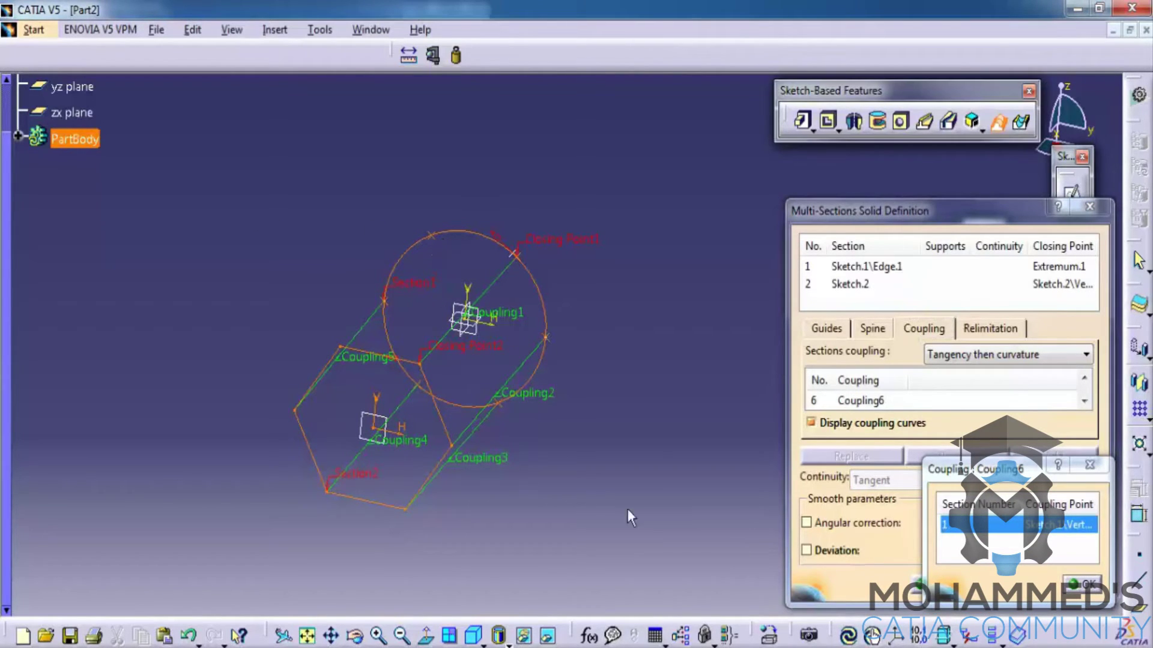
left_click(345, 351)
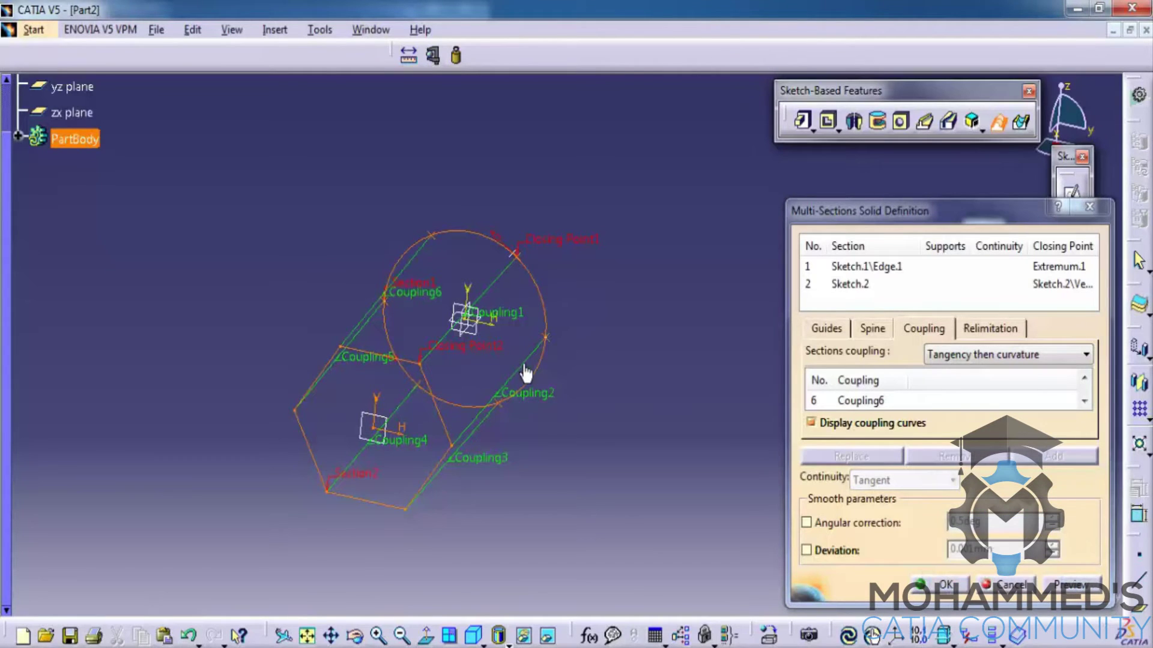
middle_click_drag(526, 372, 449, 359)
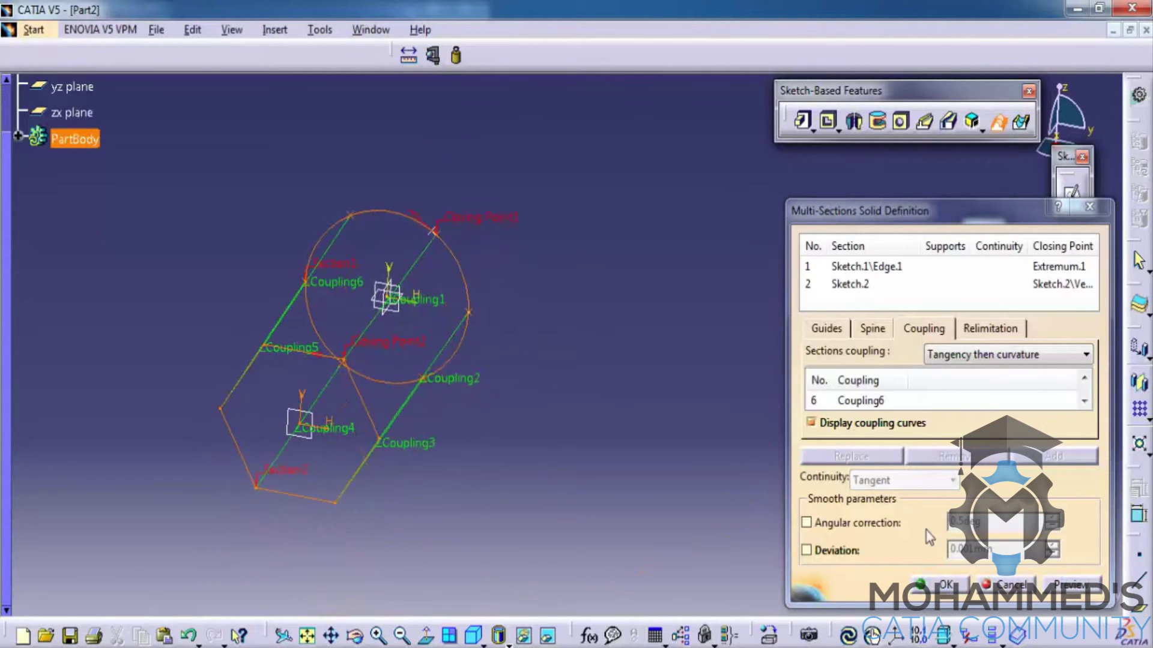
left_click(944, 585)
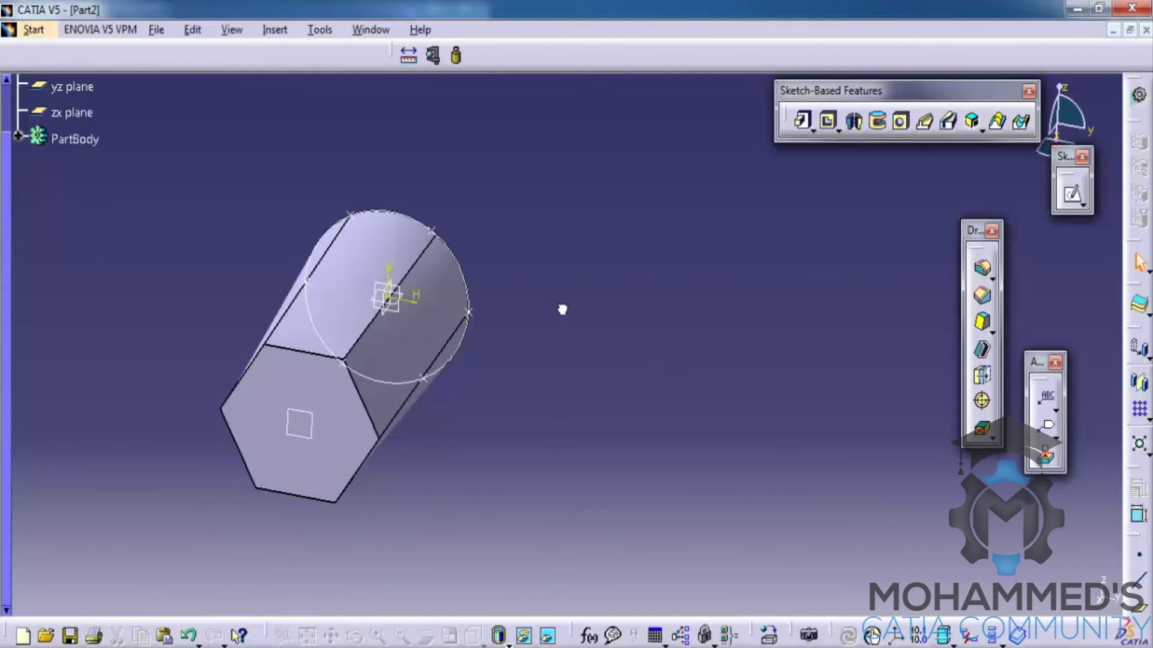
Orbit the lofted solid to bring its hexagonal end face into view.
middle_click_drag(564, 330, 566, 236)
middle_click_drag(593, 374, 663, 327)
middle_click_drag(625, 387, 707, 353)
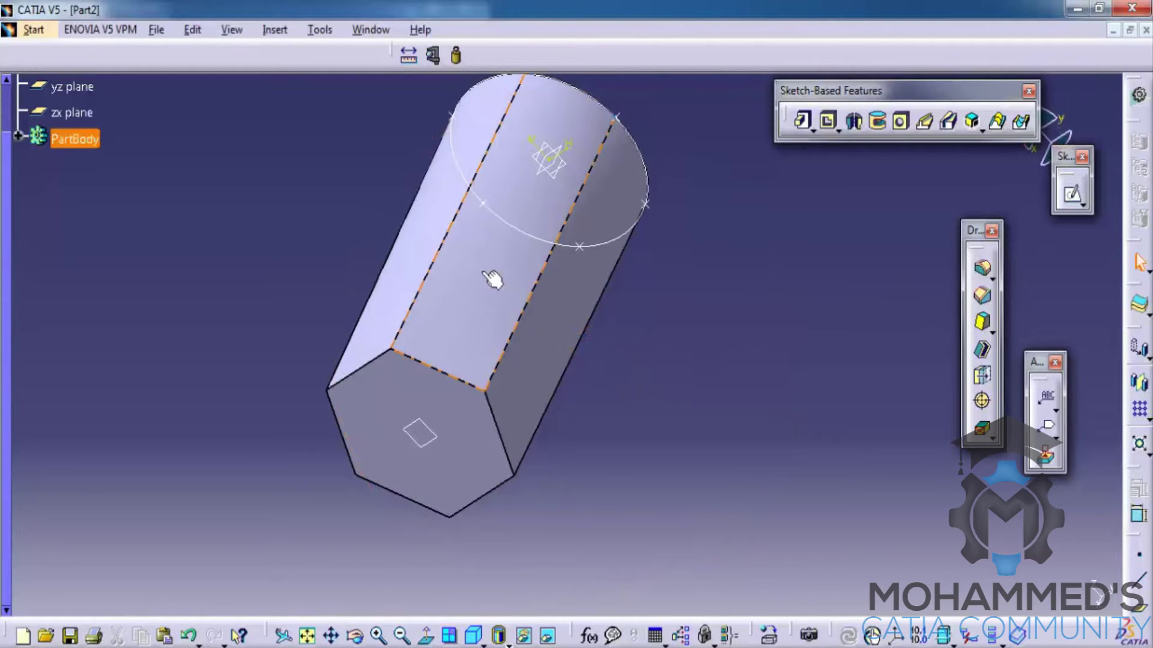
mouse_move(540, 332)
middle_mouse_down()
mouse_move(532, 301)
mouse_move(561, 322)
middle_mouse_up()
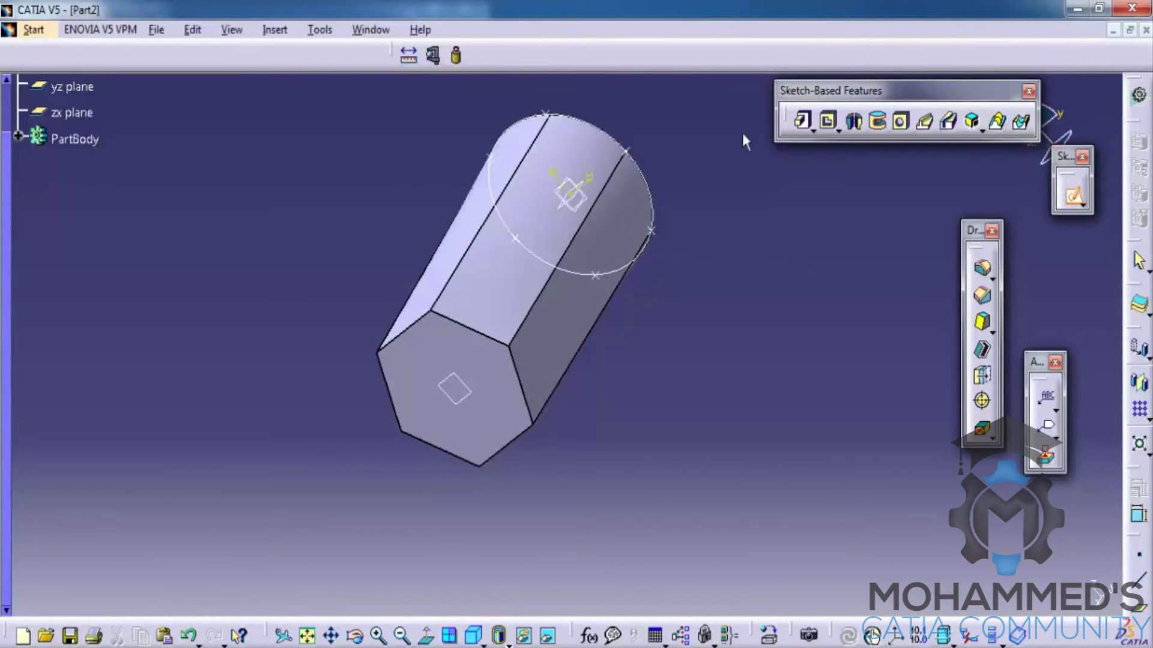
Sketch a closed triangular profile on the hexagonal end face and exit the sketcher.
left_click(517, 406)
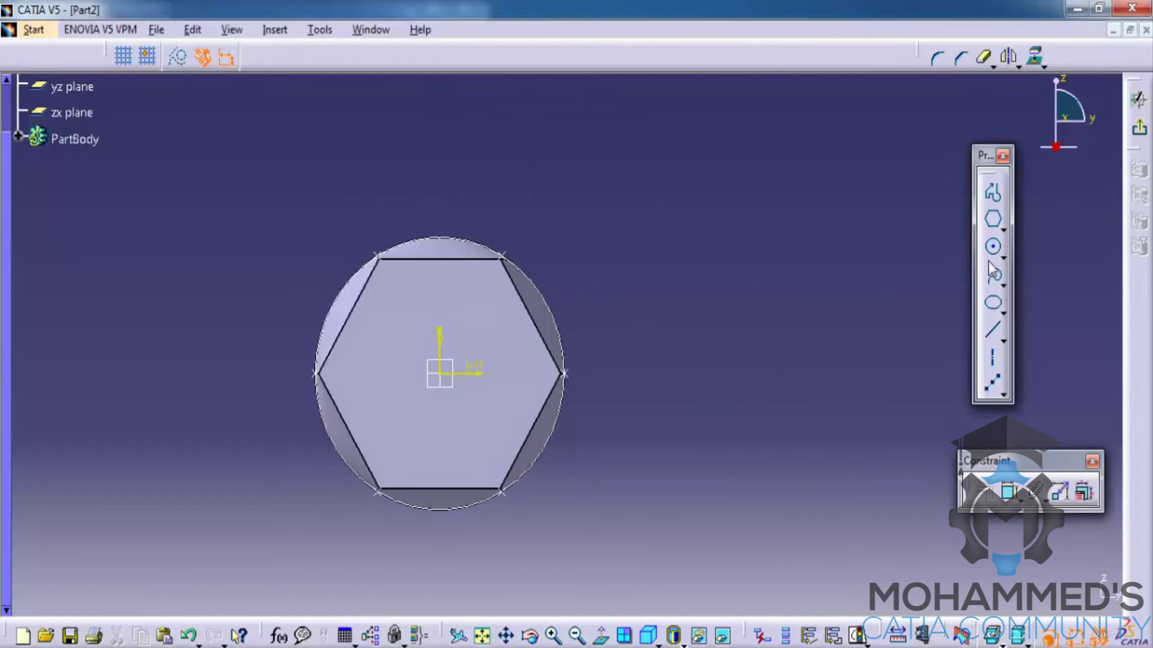
left_click(1001, 216)
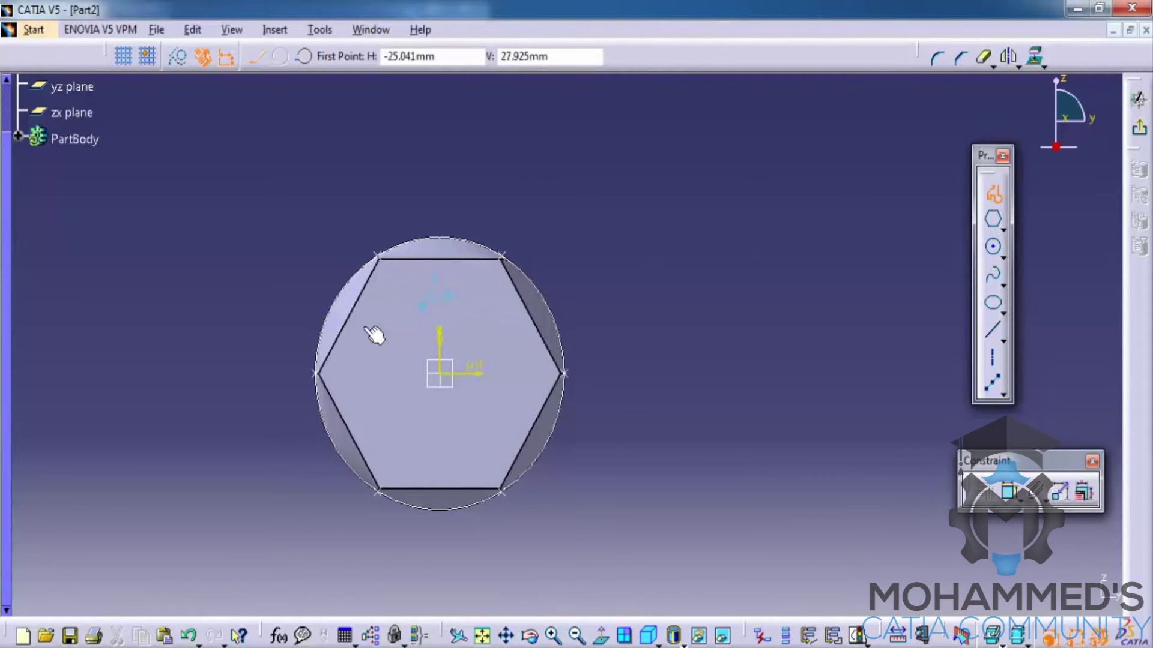
left_click(343, 364)
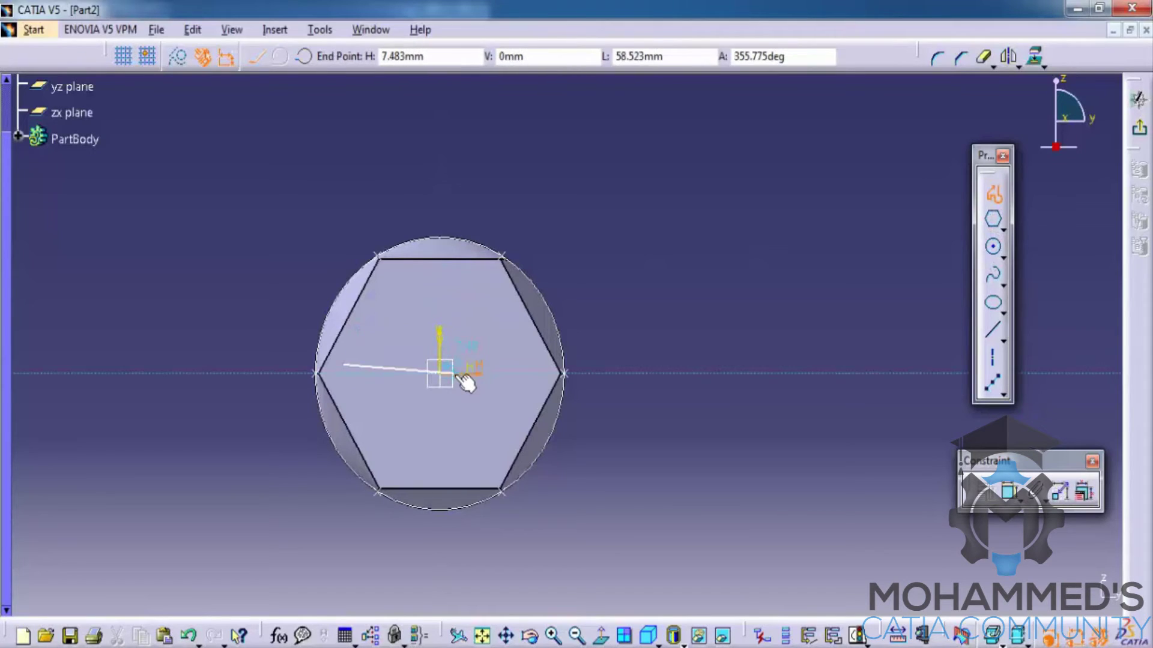
left_click(440, 373)
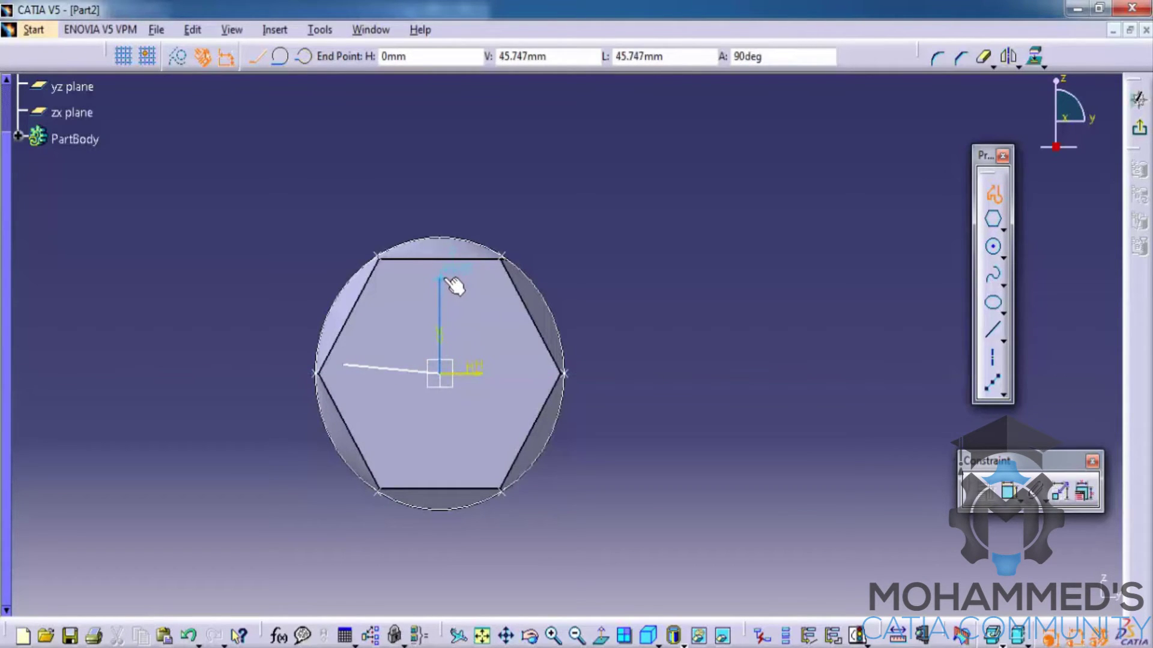
left_click(454, 276)
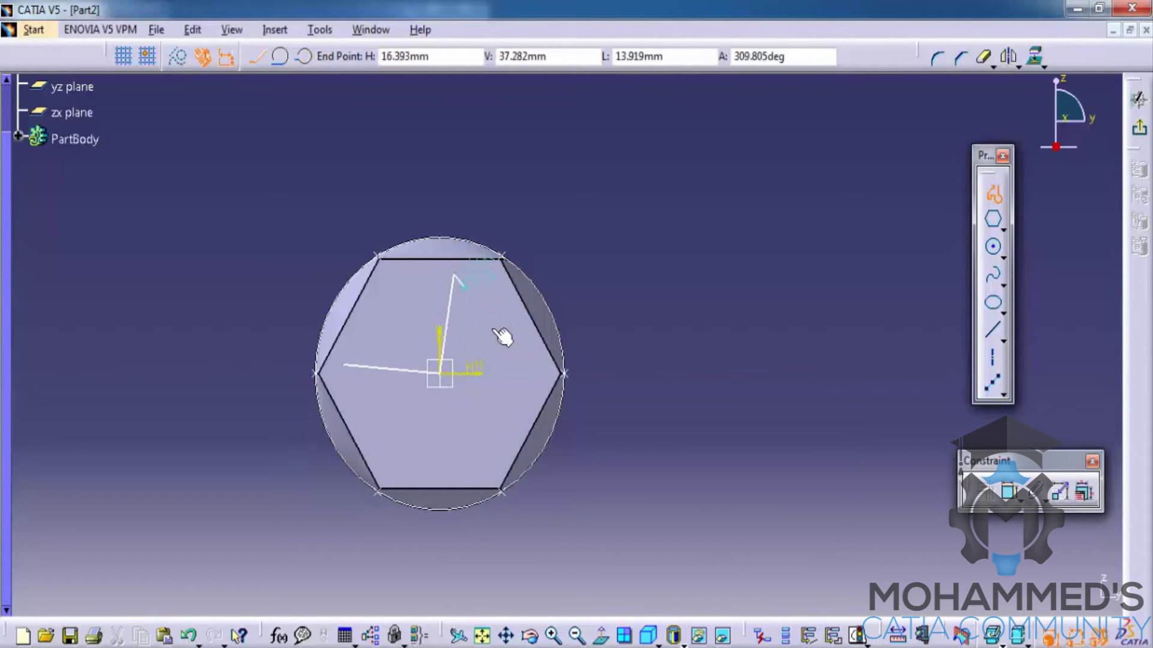
left_click(512, 436)
left_click(353, 374)
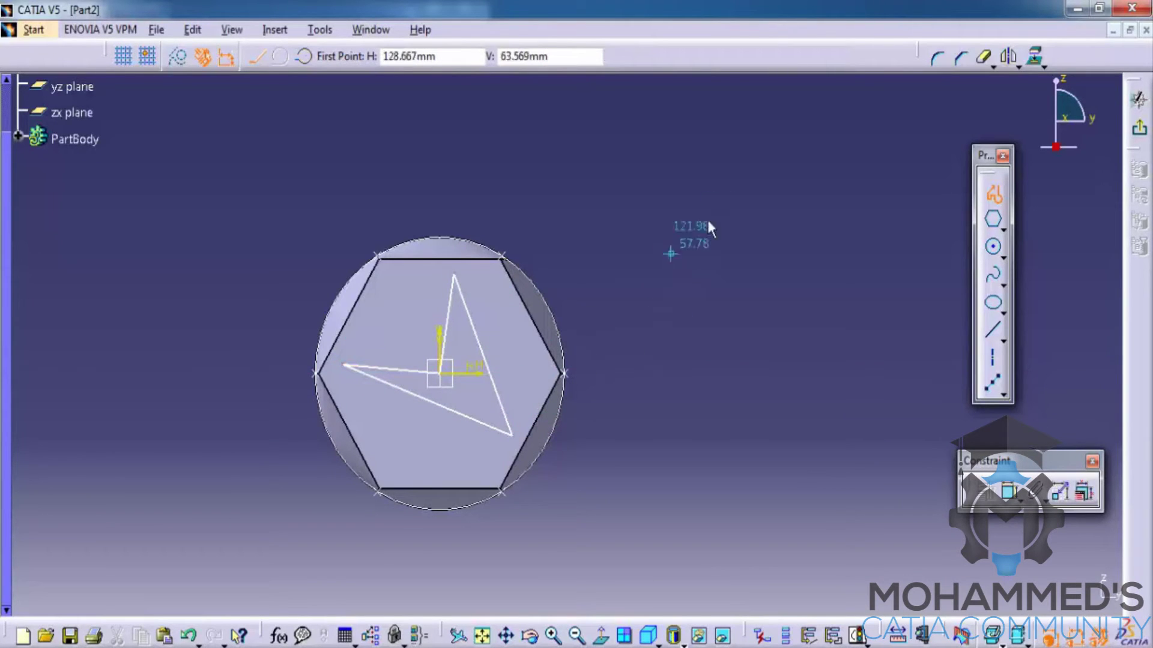
left_click(1138, 127)
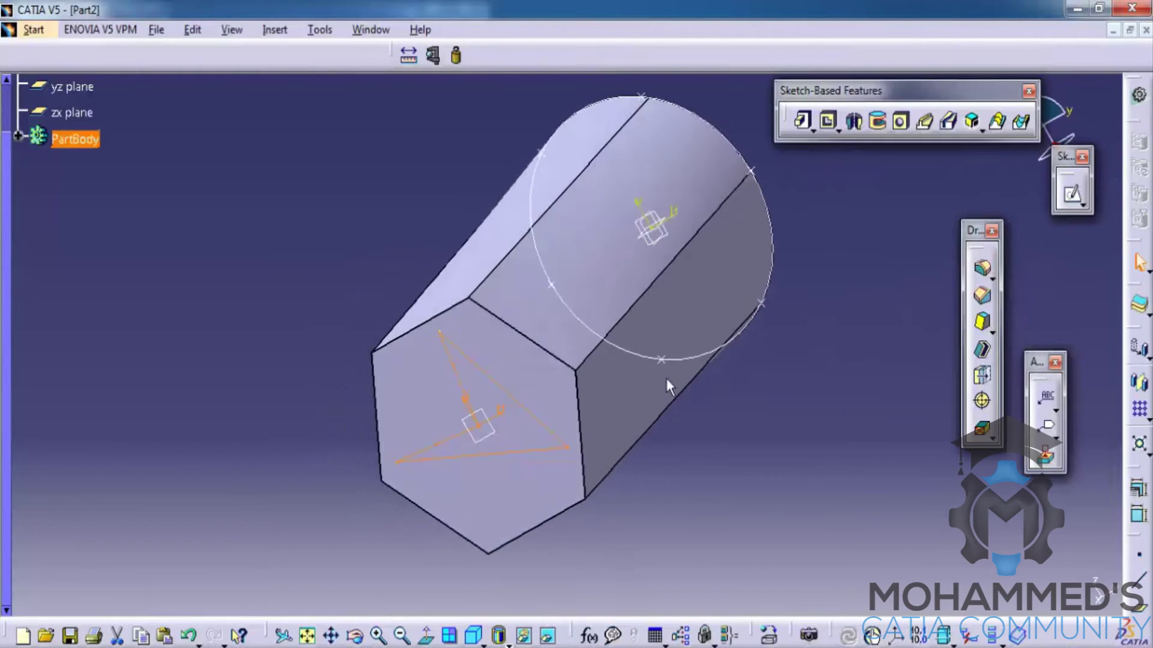
Reopen the triangle sketch and verify the profile is closed with Sketch Analysis.
double_click(528, 398)
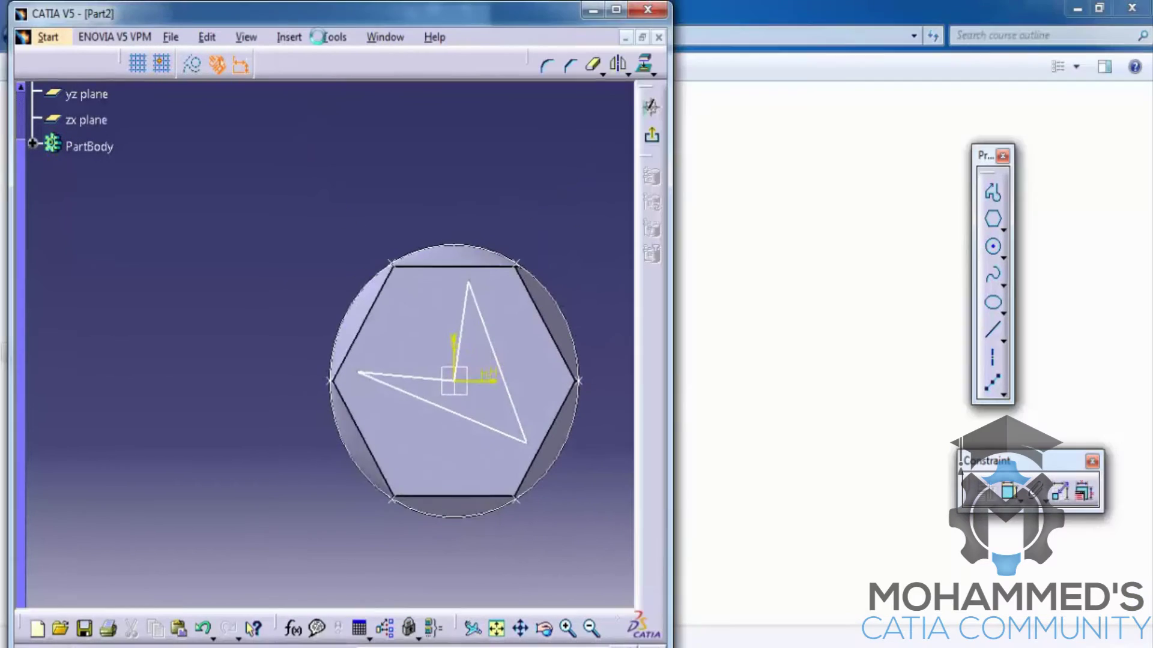
double_click(304, 17)
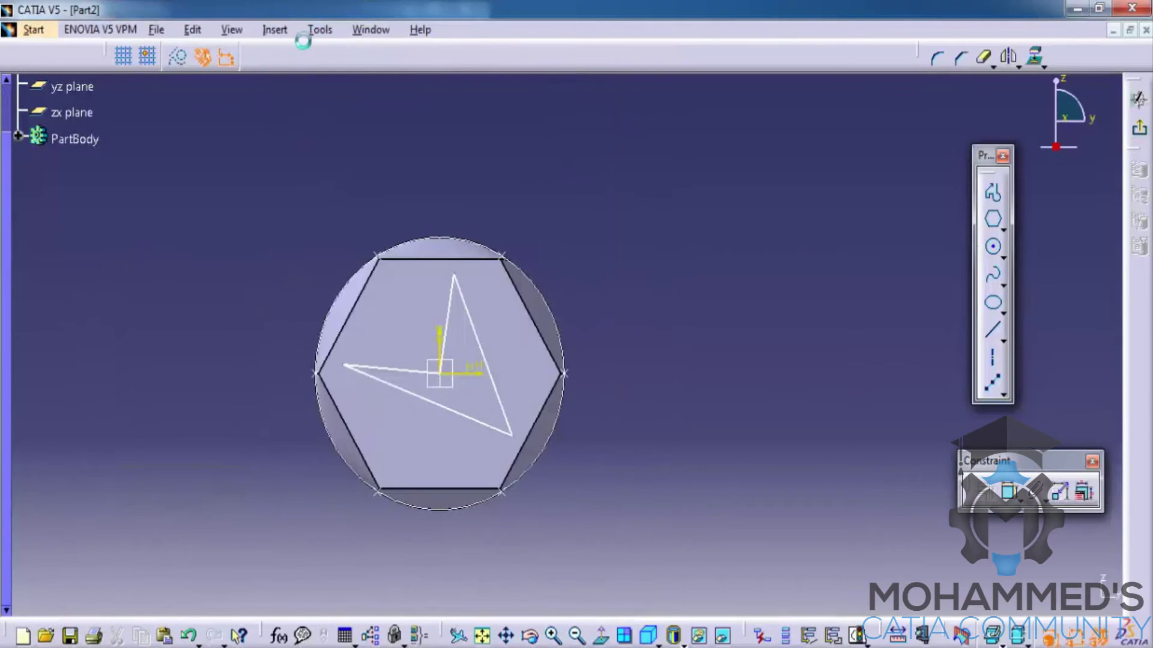
left_click(320, 30)
left_click(381, 308)
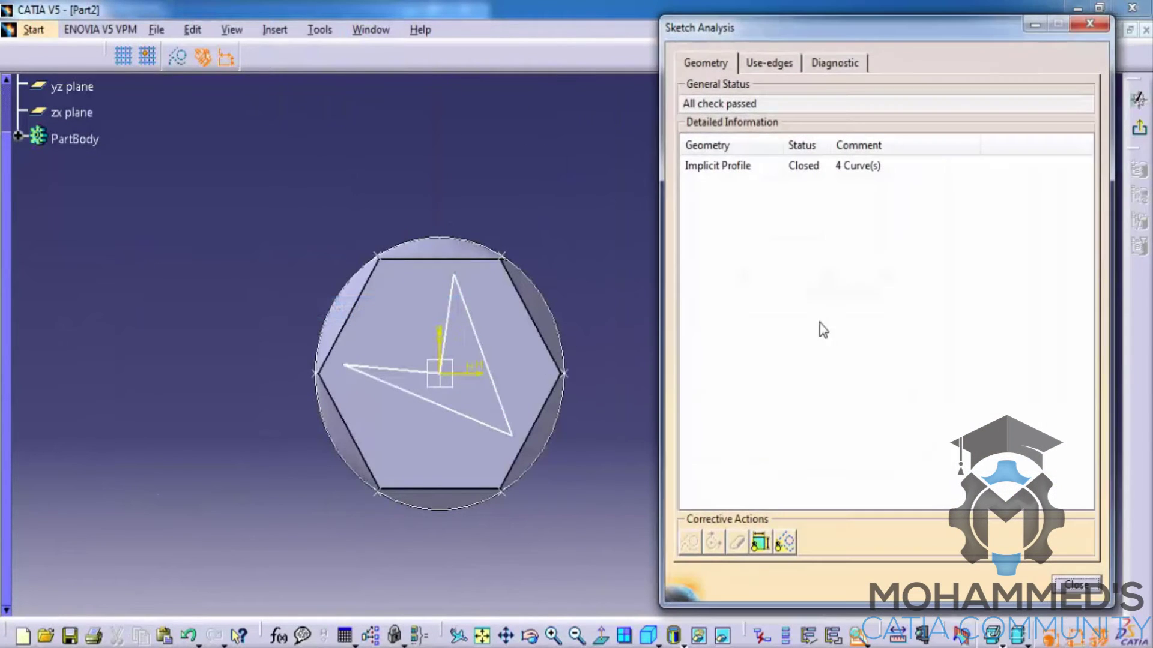
left_click(1074, 585)
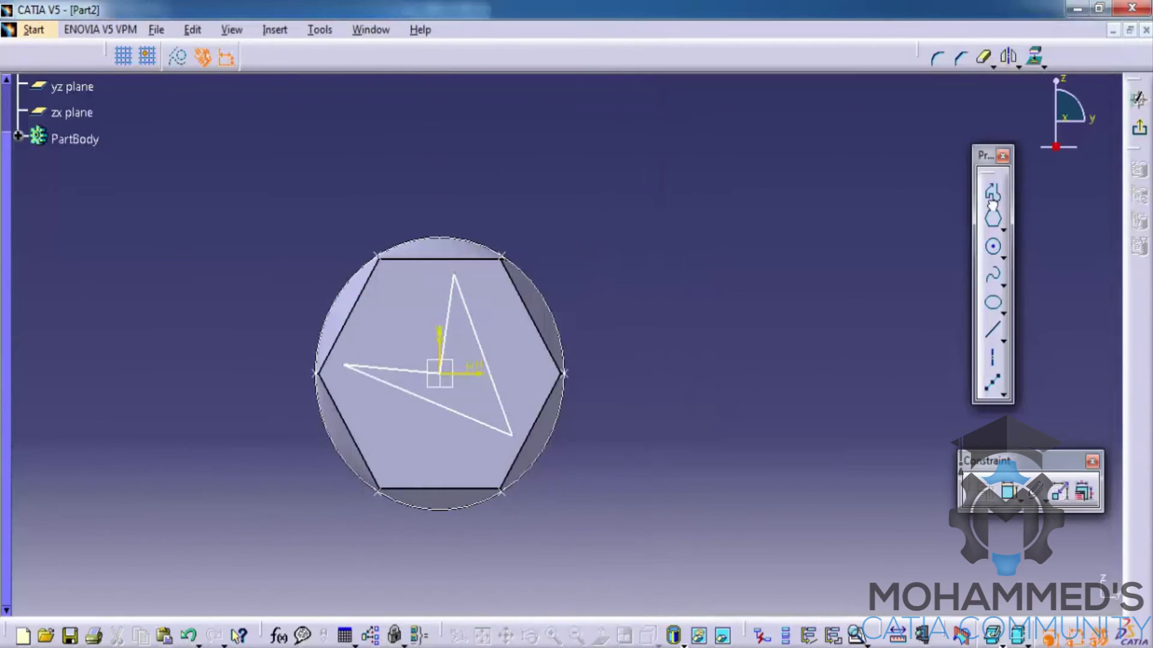
Leave the triangle sketch, then sketch a square on the circular end face.
left_click(1133, 135)
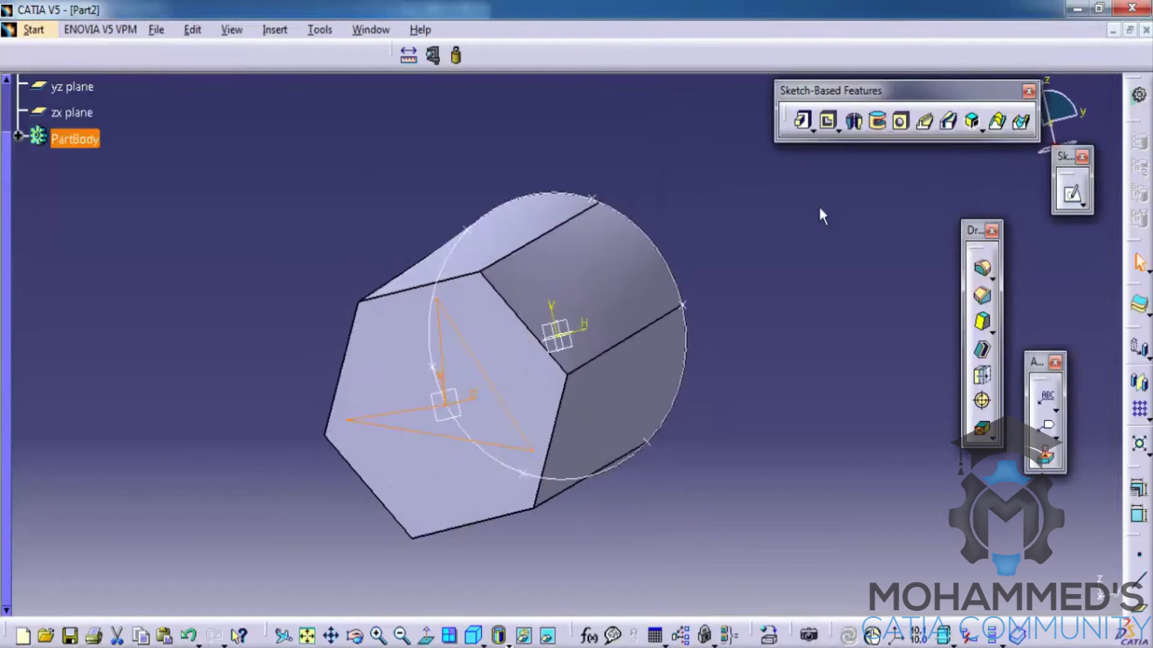
mouse_move(668, 258)
middle_mouse_down()
mouse_move(746, 267)
mouse_move(296, 376)
mouse_move(821, 489)
mouse_move(744, 314)
mouse_move(877, 314)
middle_mouse_up()
left_click(777, 322)
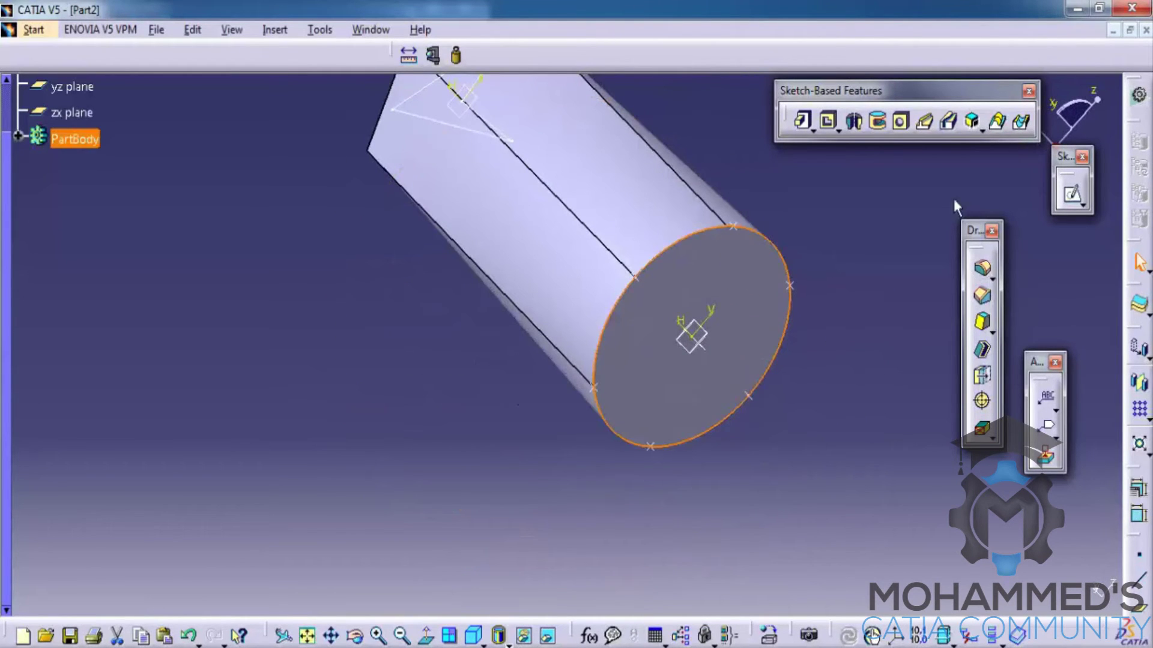
left_click(1073, 193)
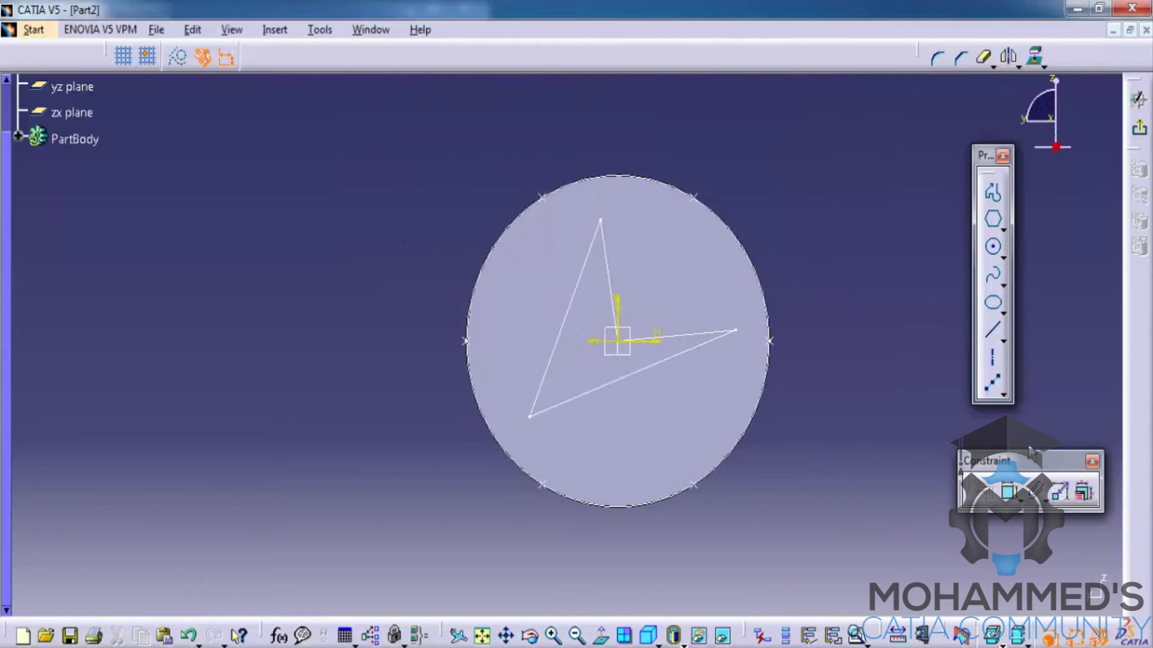
left_click(1003, 232)
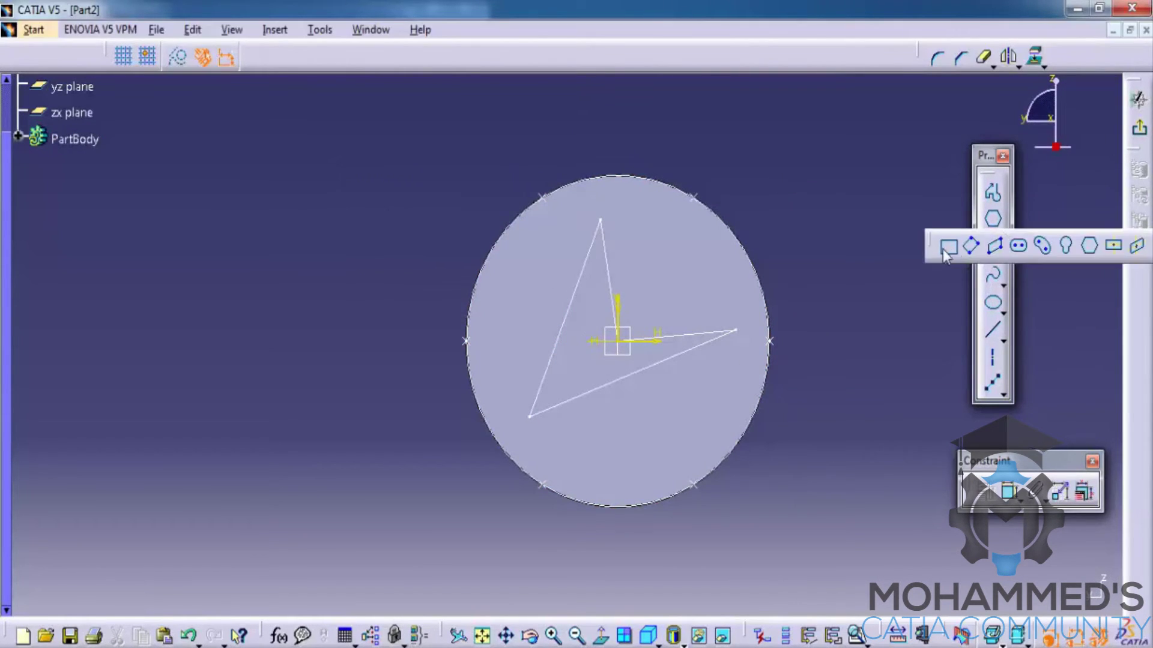
left_click(534, 253)
left_click(698, 419)
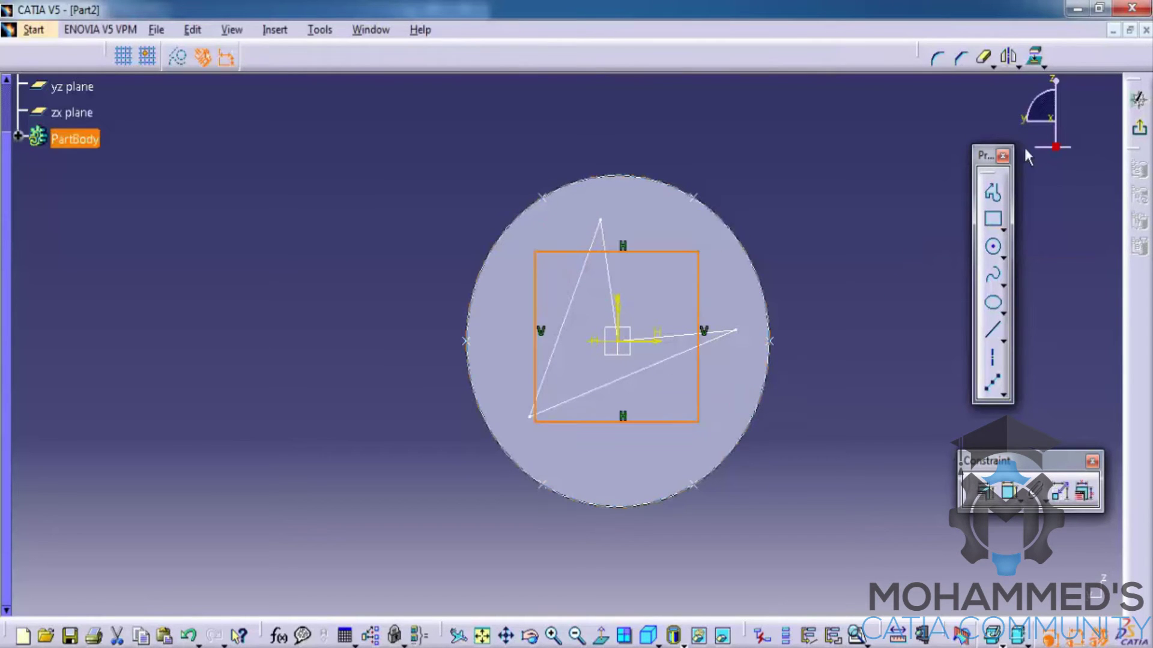
left_click(1139, 127)
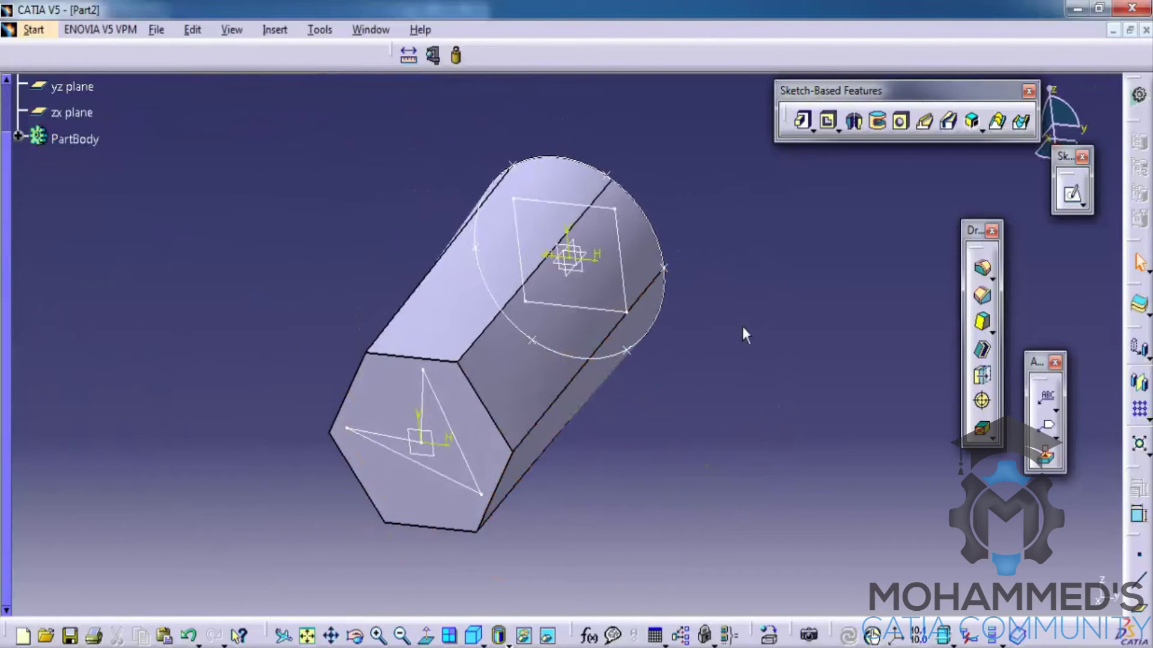
Hide Sketch.1 so only the triangle and square sketches, Sketch.3 and Sketch.4, stand out.
middle_click_drag(663, 267, 721, 319)
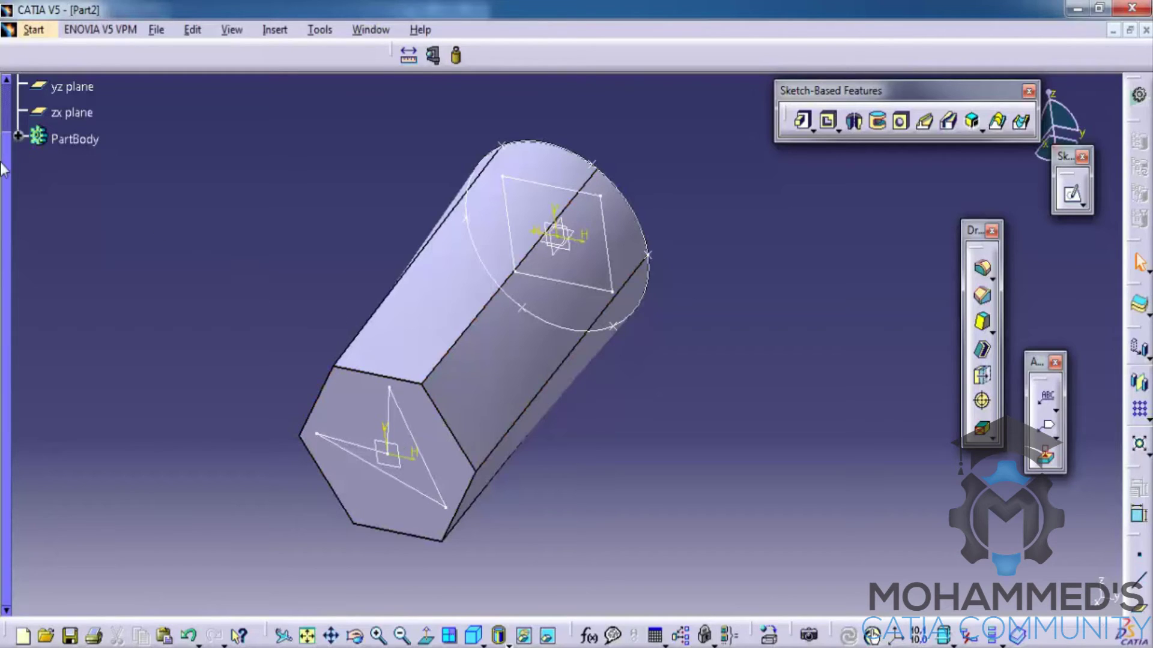
left_click(18, 137)
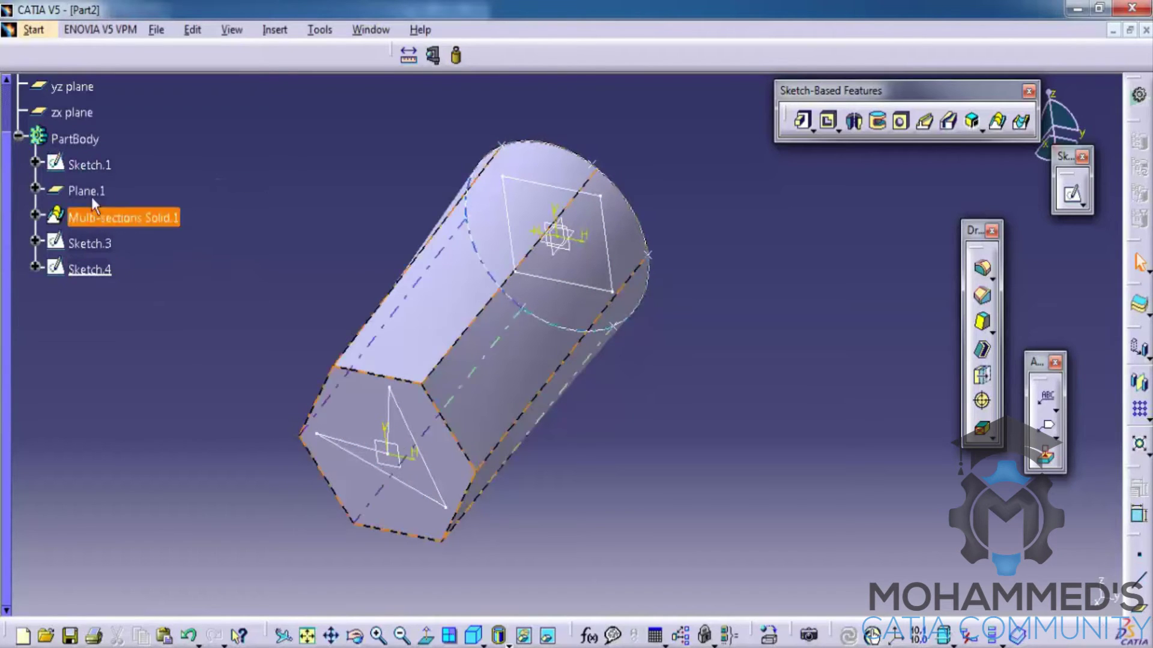
left_click(104, 169)
right_click(105, 171)
left_click(163, 221)
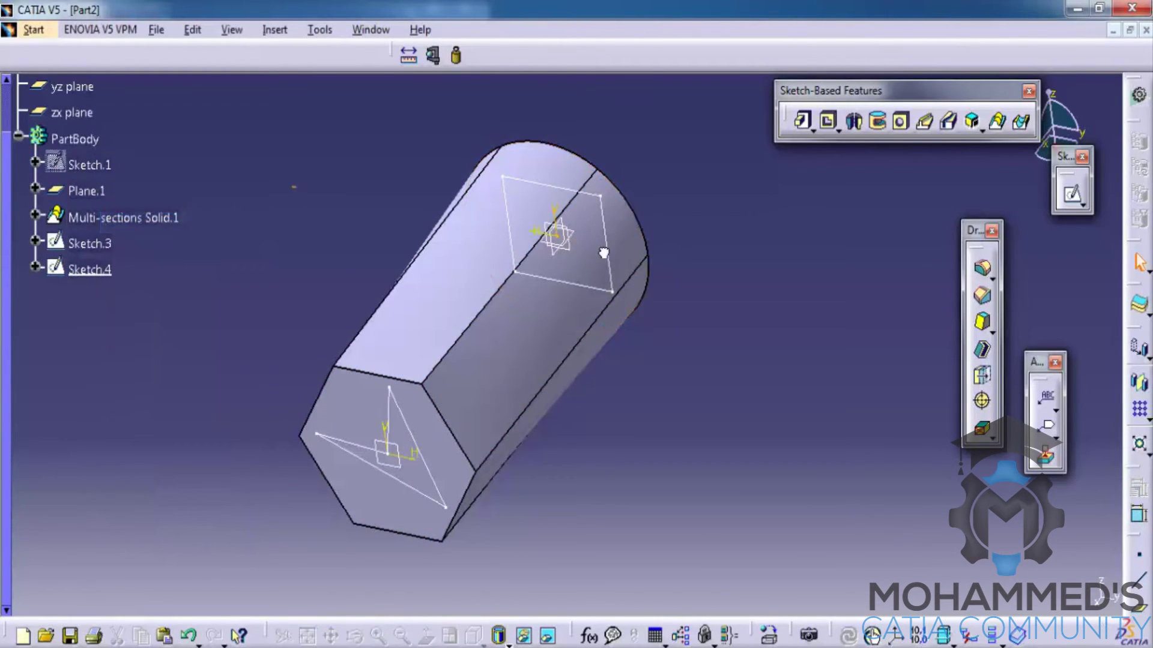
left_click(591, 258)
mouse_move(591, 258)
middle_mouse_down()
mouse_move(575, 232)
mouse_move(730, 345)
mouse_move(545, 217)
mouse_move(577, 226)
middle_mouse_up()
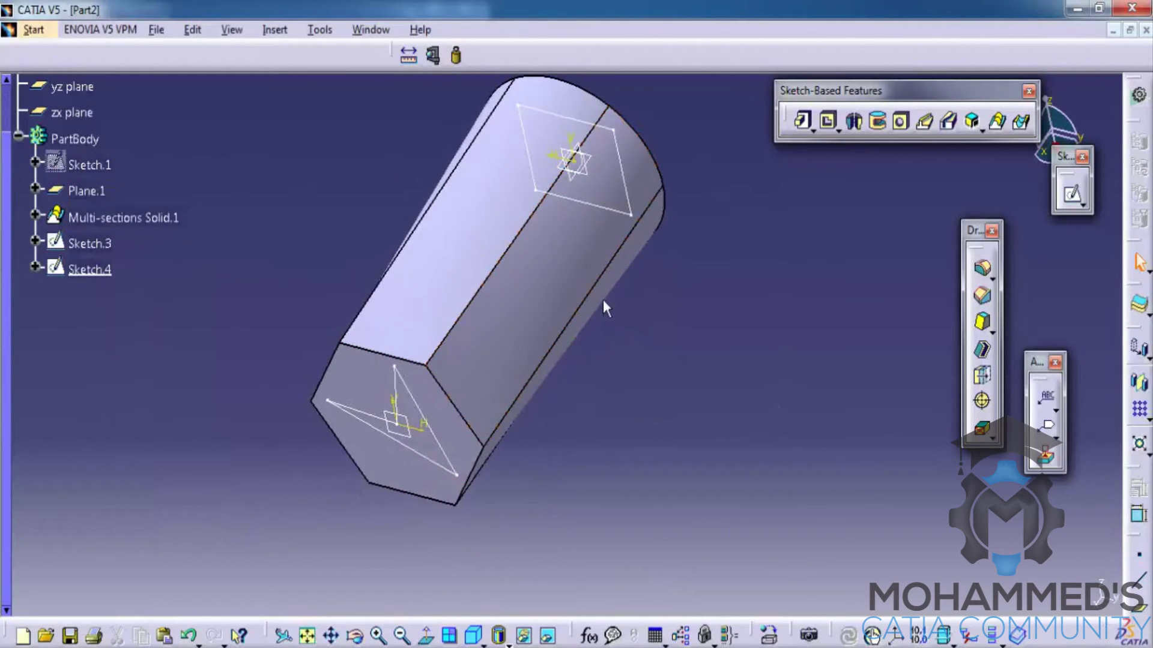
middle_click_drag(604, 309, 667, 296)
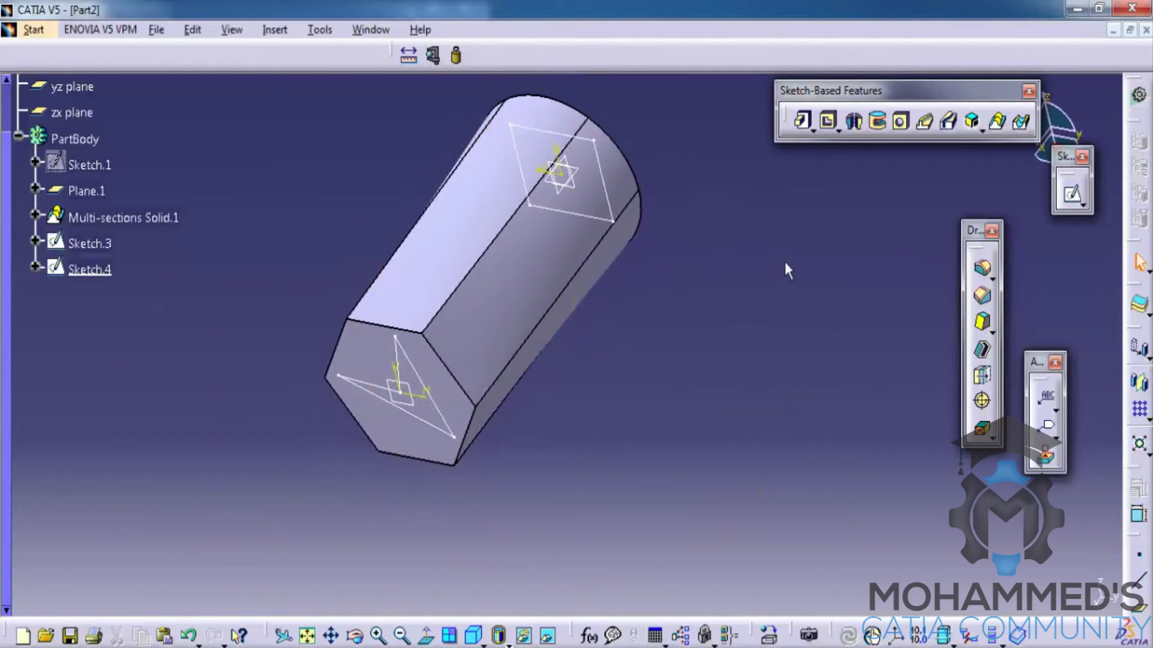
Start a removed multi-sections solid with Sketch.3 and Sketch.4 as its two sections.
left_click(1023, 123)
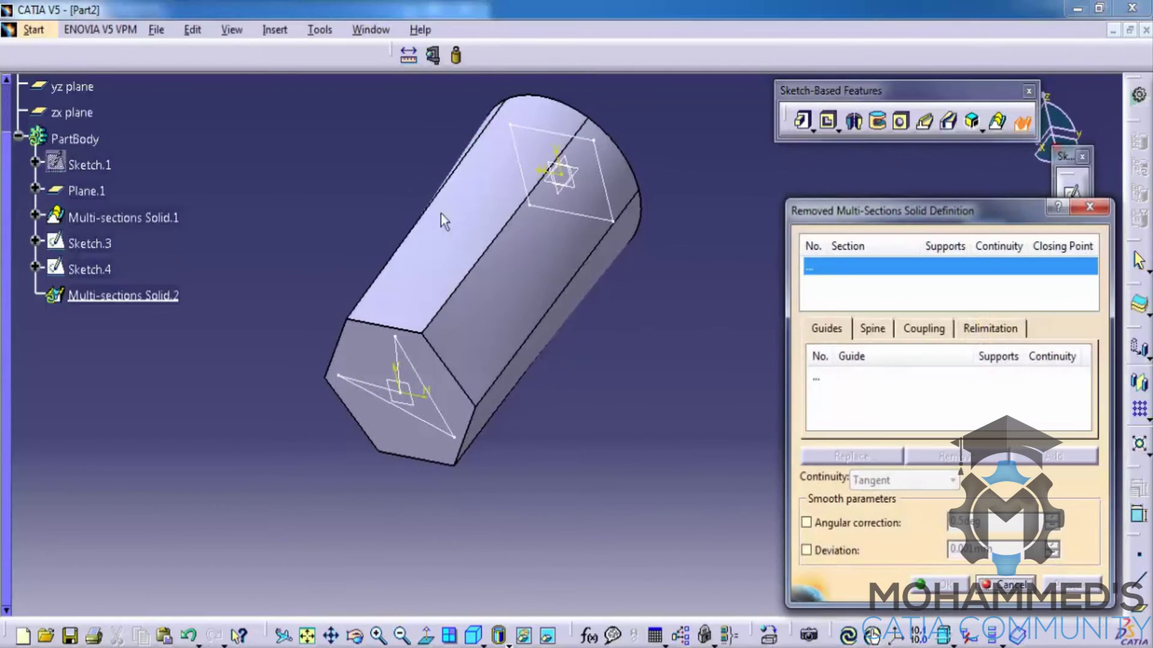
left_click(90, 243)
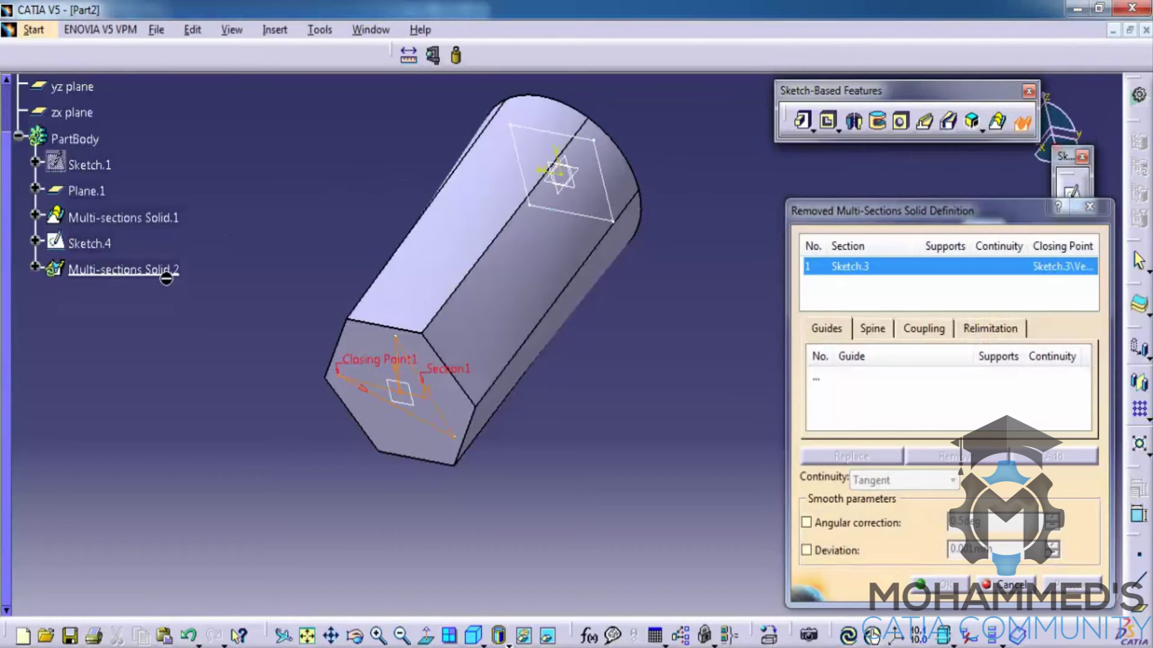
left_click(102, 248)
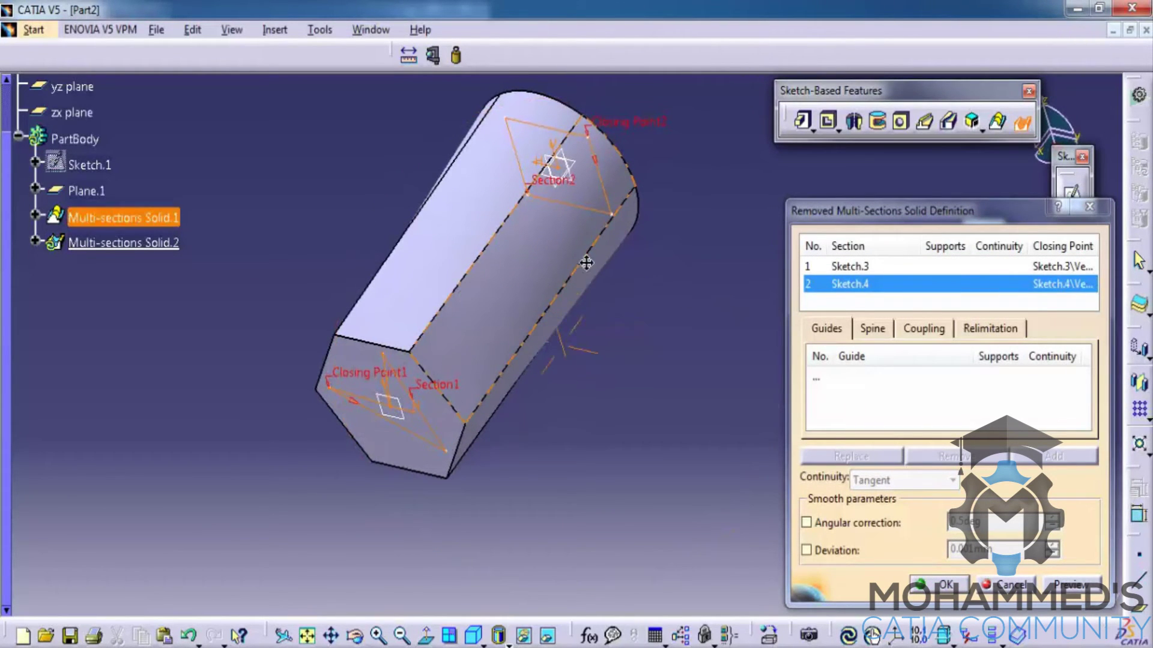
Add an empty Coupling1 on the Coupling tab without picking any points.
left_click(946, 328)
left_click(893, 399)
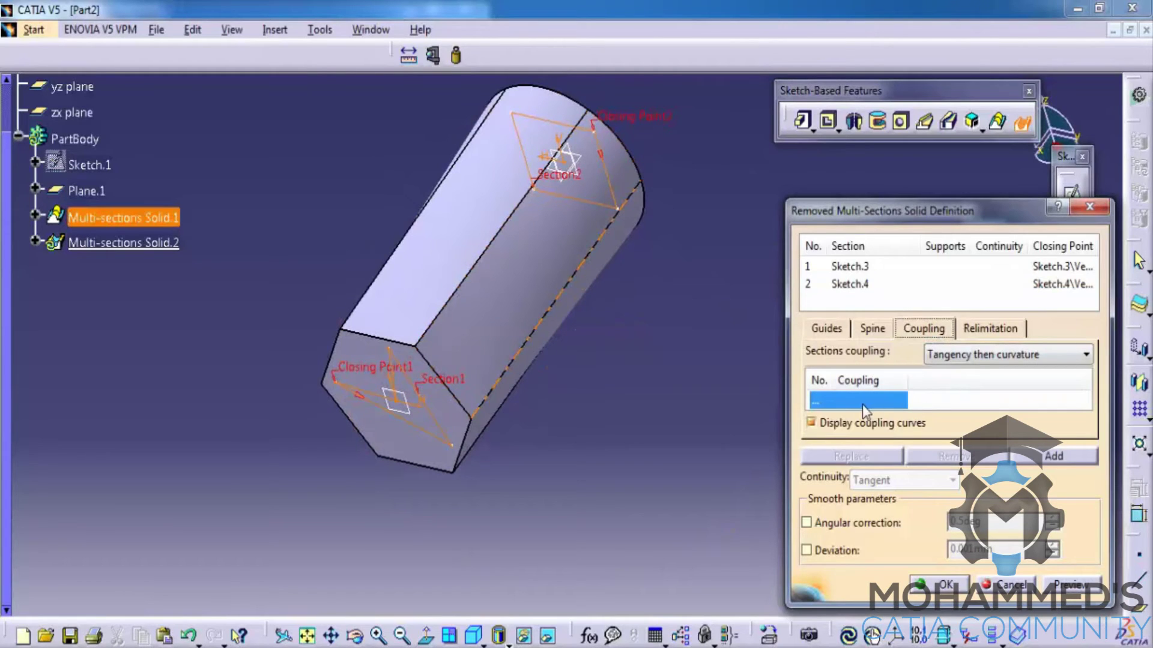
left_click(1045, 462)
middle_click_drag(408, 289, 522, 288)
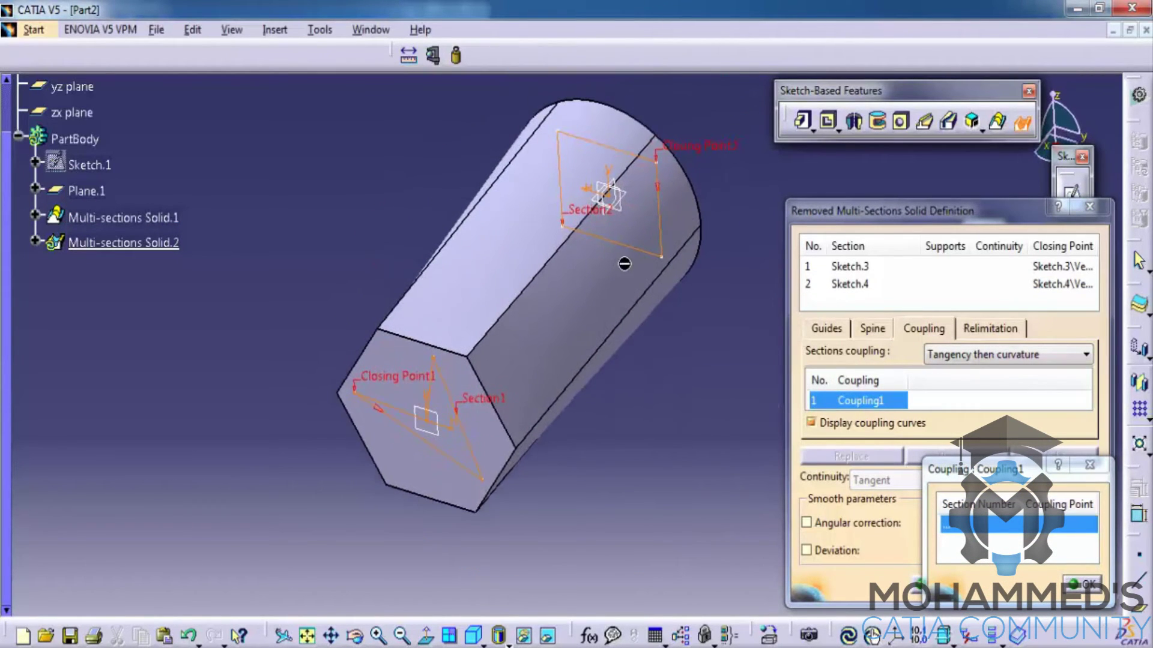
middle_click_drag(625, 264, 617, 273)
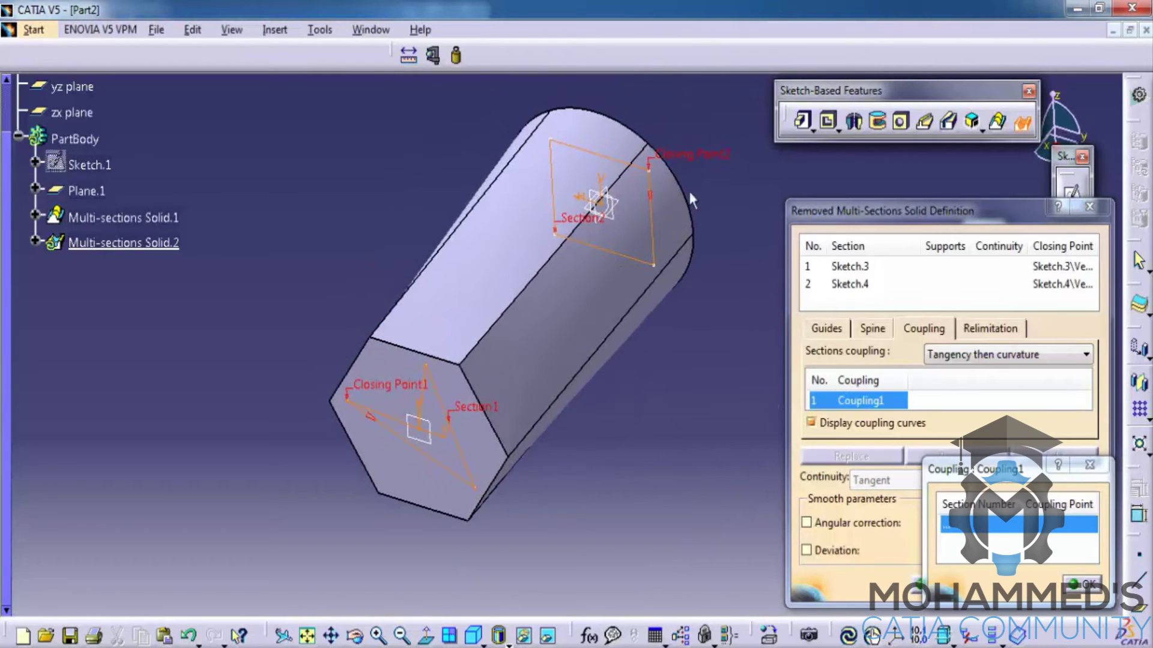
left_click(1089, 465)
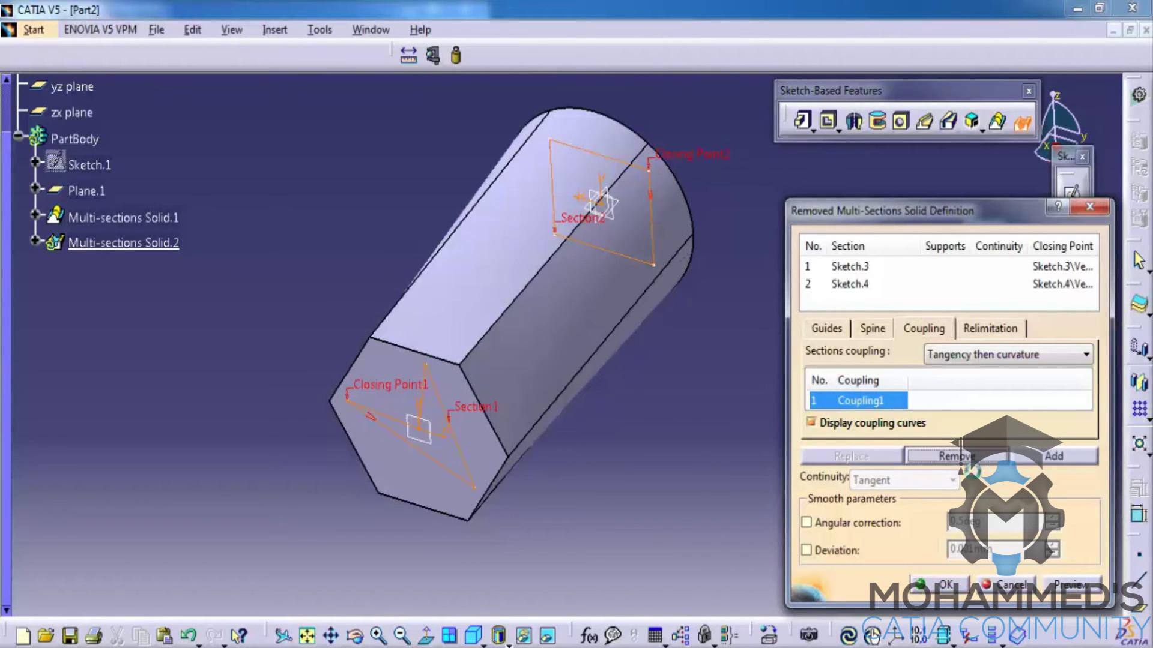
Delete Coupling1 and move Closing Point2 to another corner of the square Sketch.4.
left_click(963, 458)
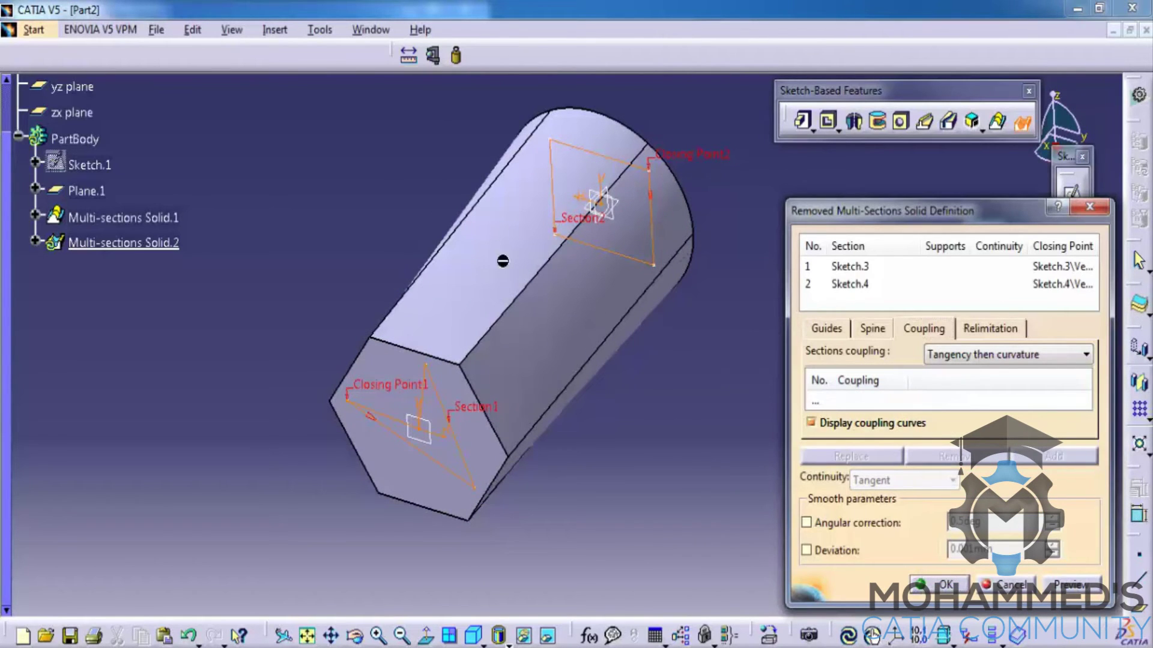
right_click(709, 163)
left_click(759, 273)
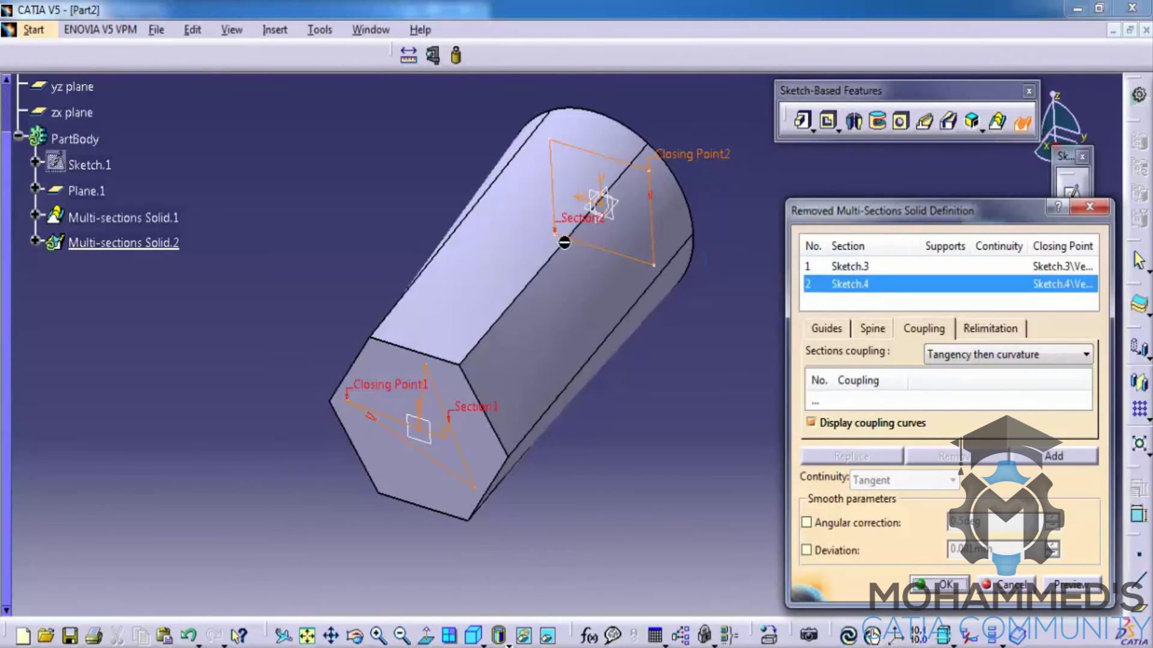
left_click(556, 238)
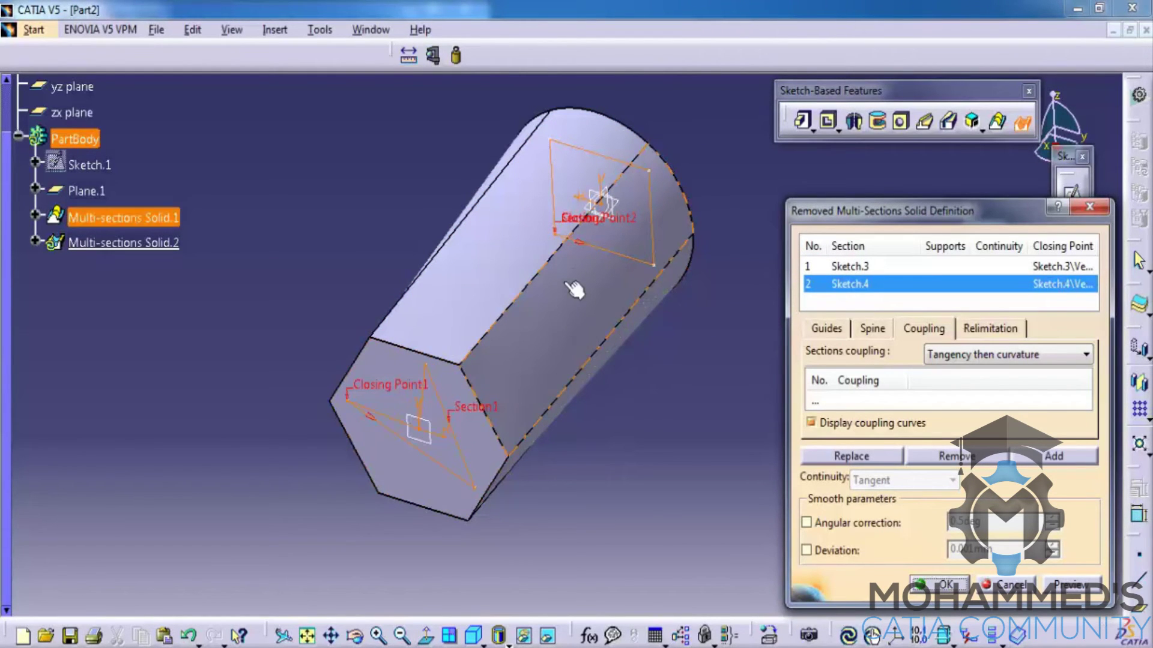
middle_click_drag(564, 255, 691, 152)
Add Coupling1 and Coupling2, each joining a triangle corner to its matching square corner.
left_click(875, 402)
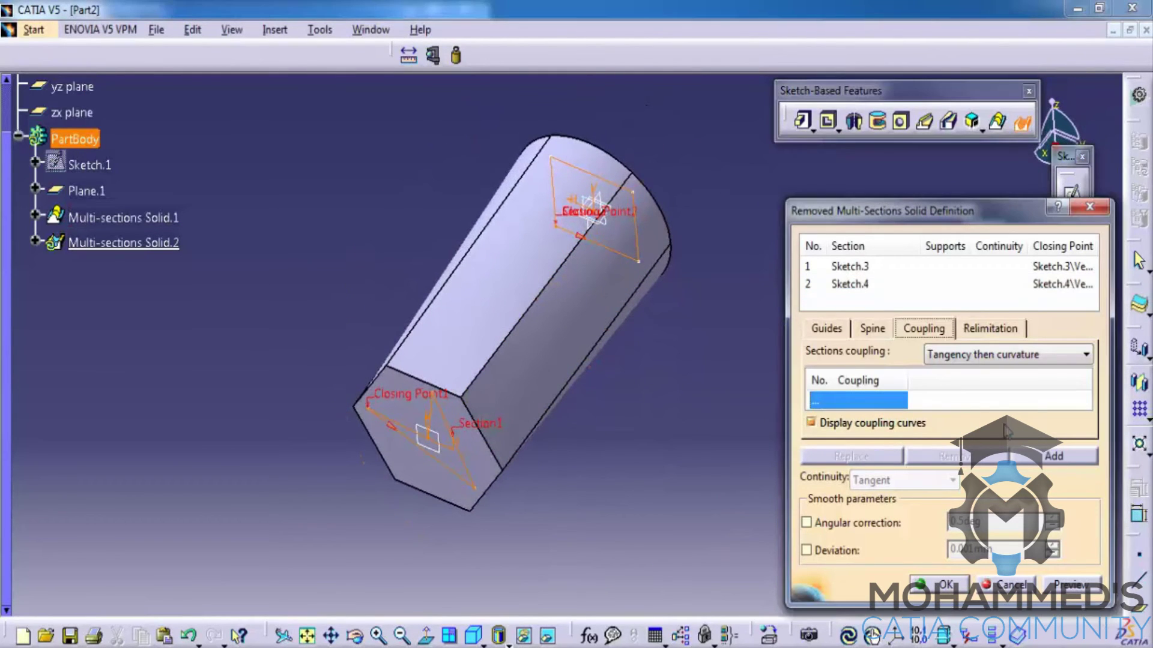
left_click(1052, 458)
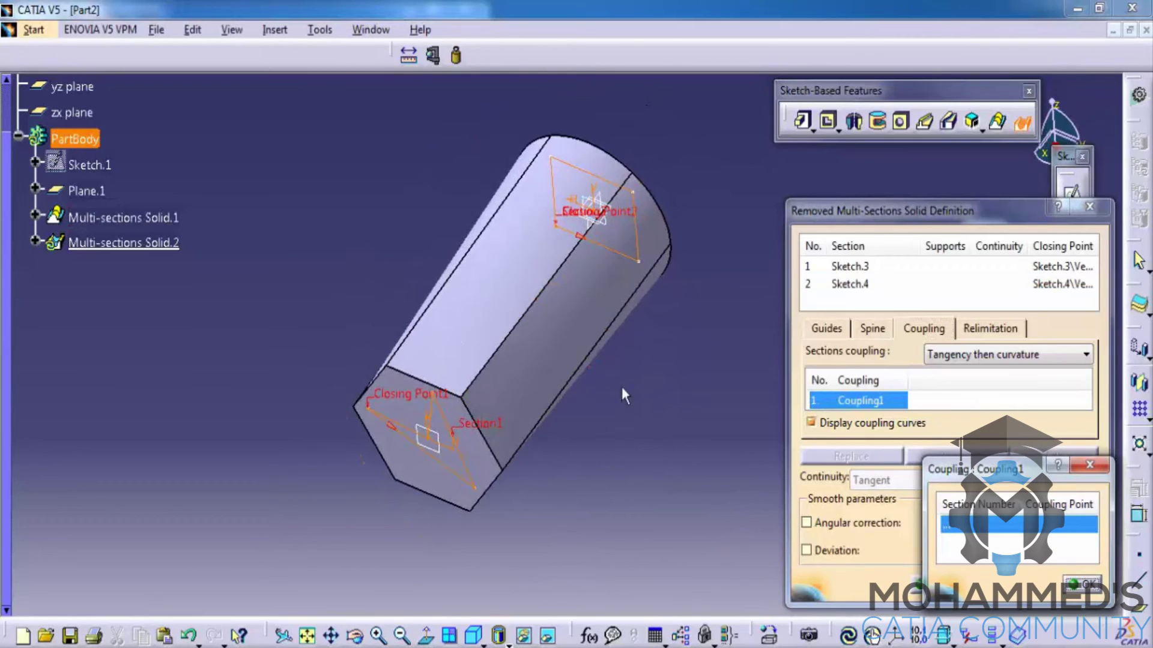
left_click(480, 494)
left_click(649, 268)
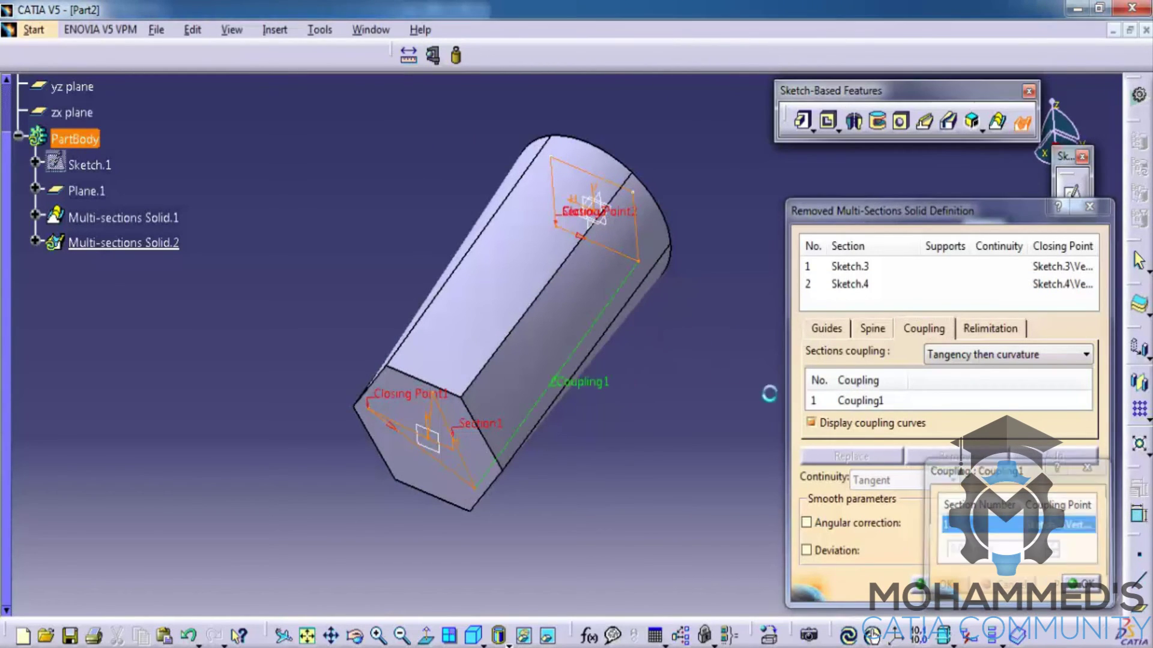
left_click(1052, 459)
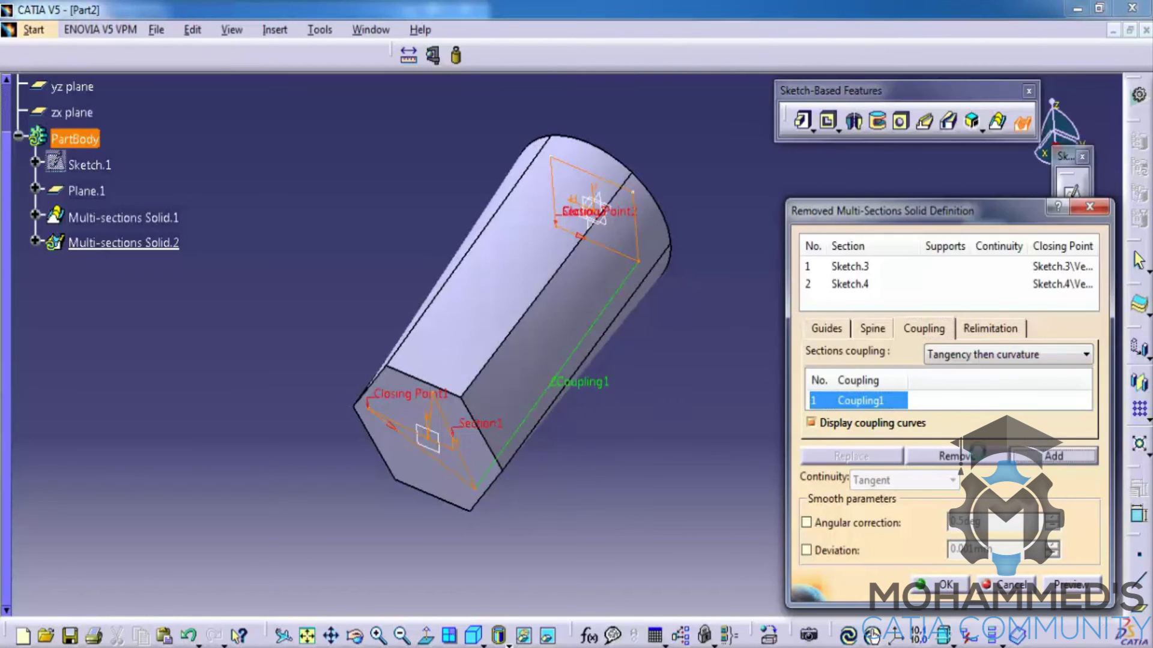
left_click(442, 398)
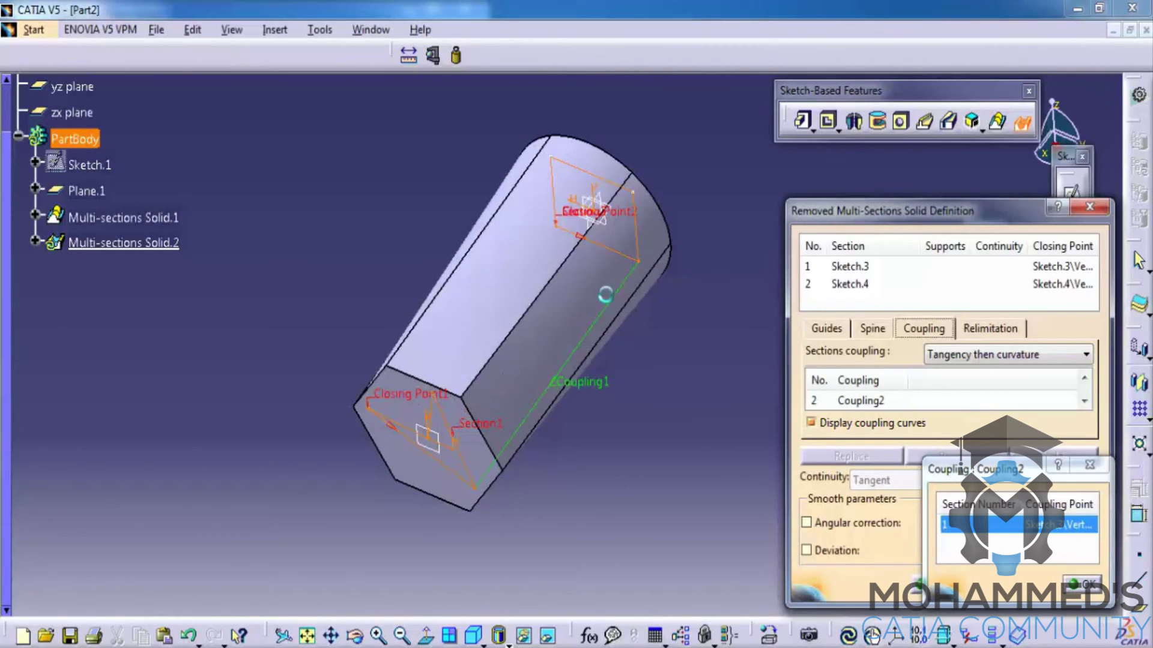
left_click(647, 203)
middle_click_drag(558, 299, 594, 271)
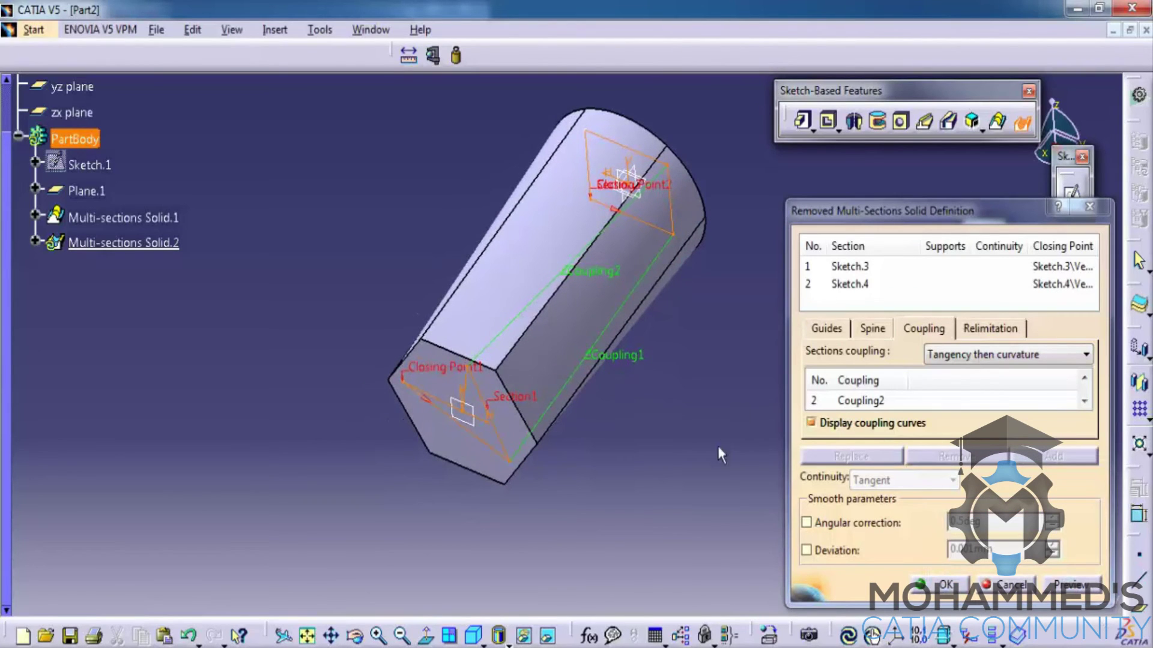
Add Coupling3 and Coupling4, linking the remaining triangle corners to the matching square corners.
left_click(973, 406)
left_click(1052, 457)
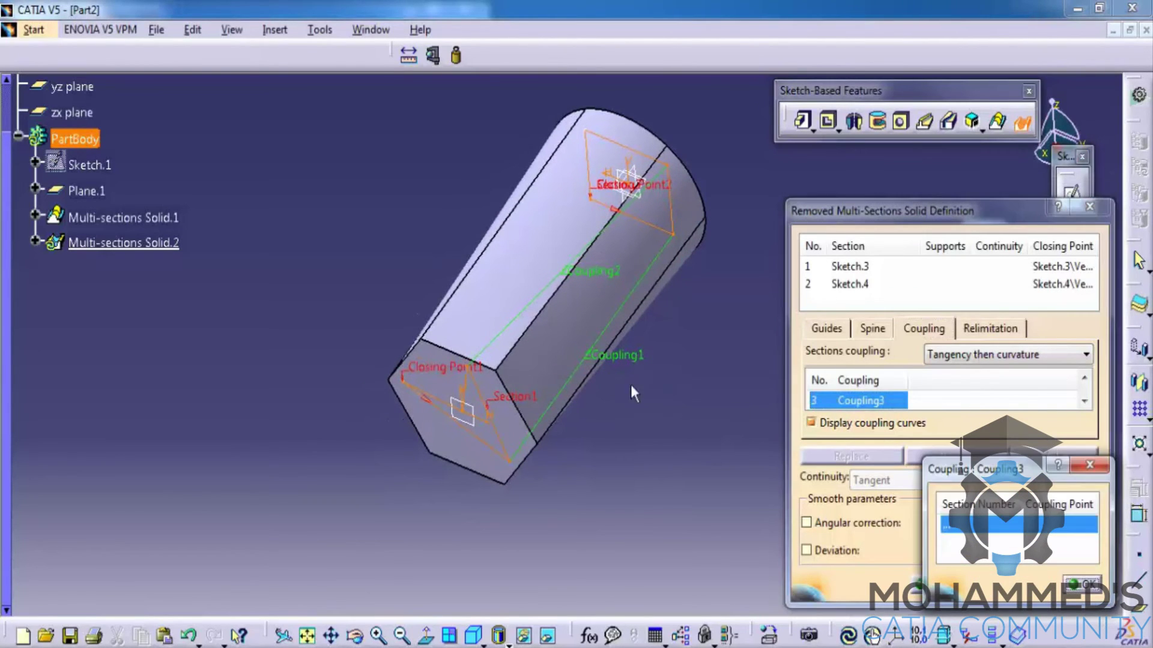
left_click(464, 414)
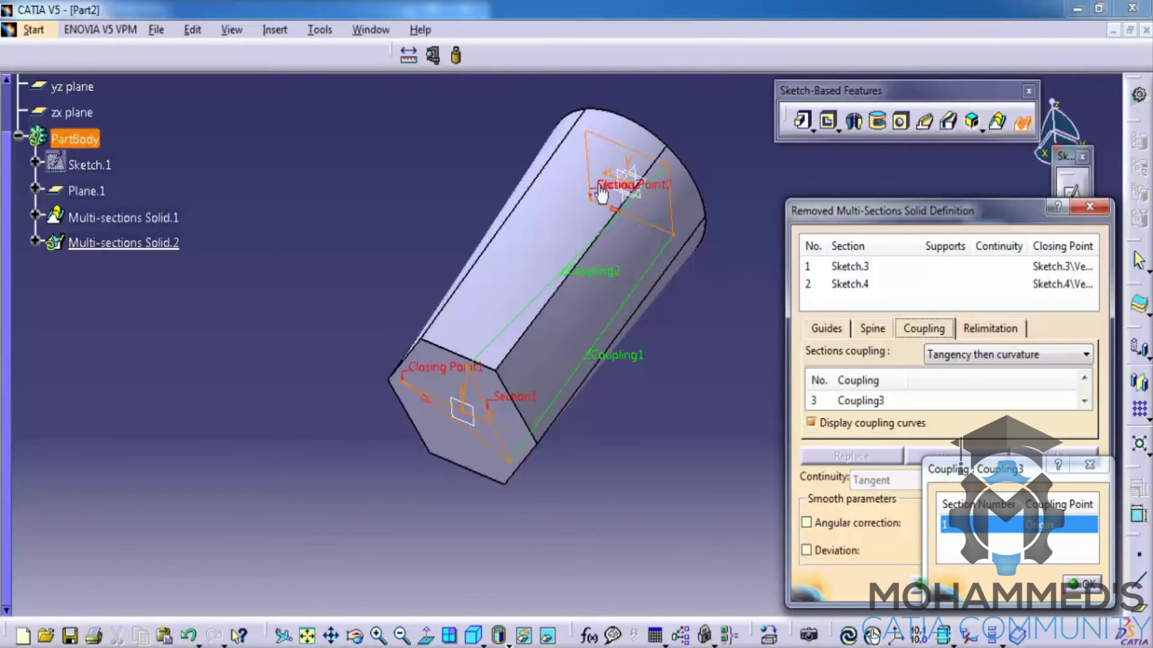
left_click(591, 139)
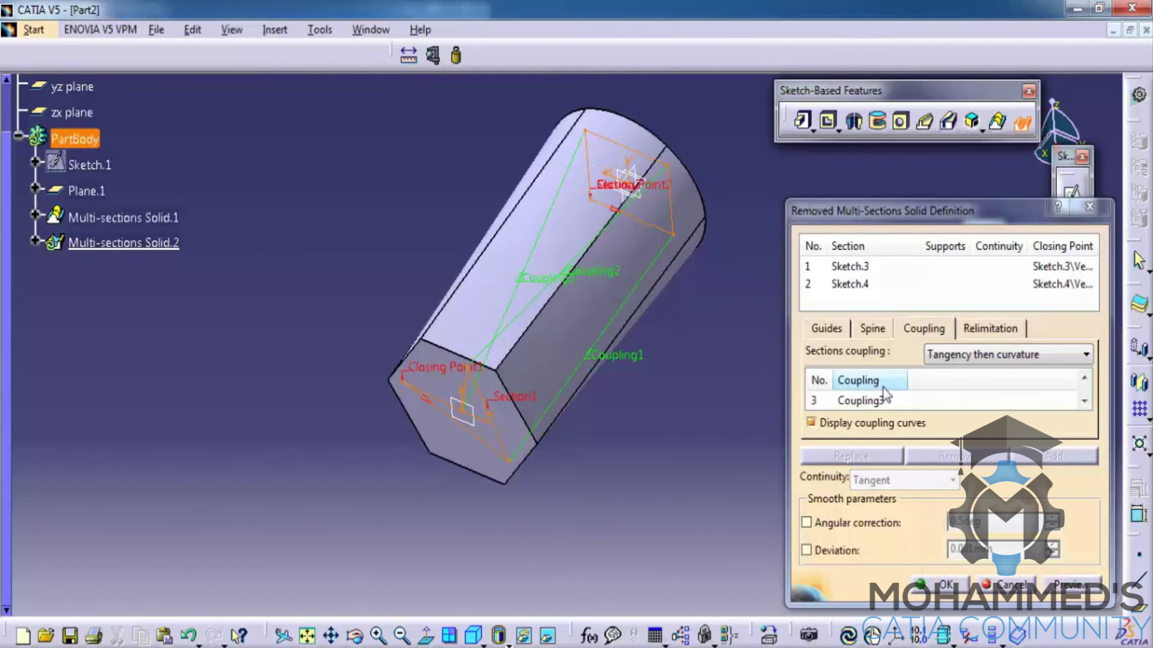
left_click(911, 401)
left_click(1054, 457)
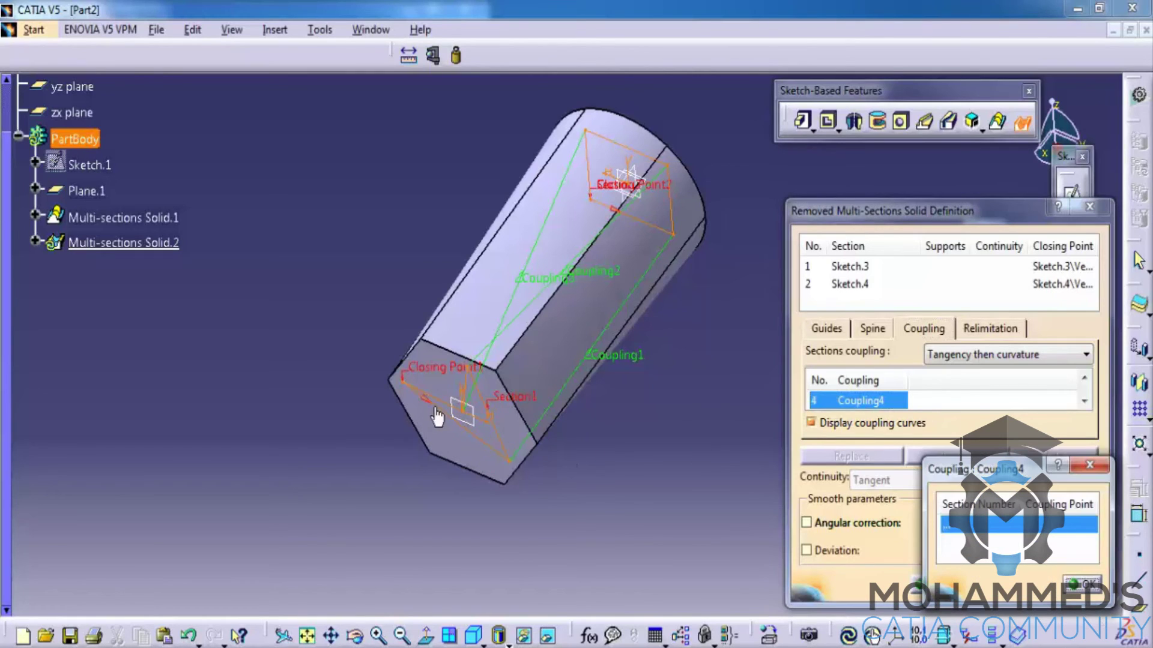
middle_click_drag(437, 416, 559, 272)
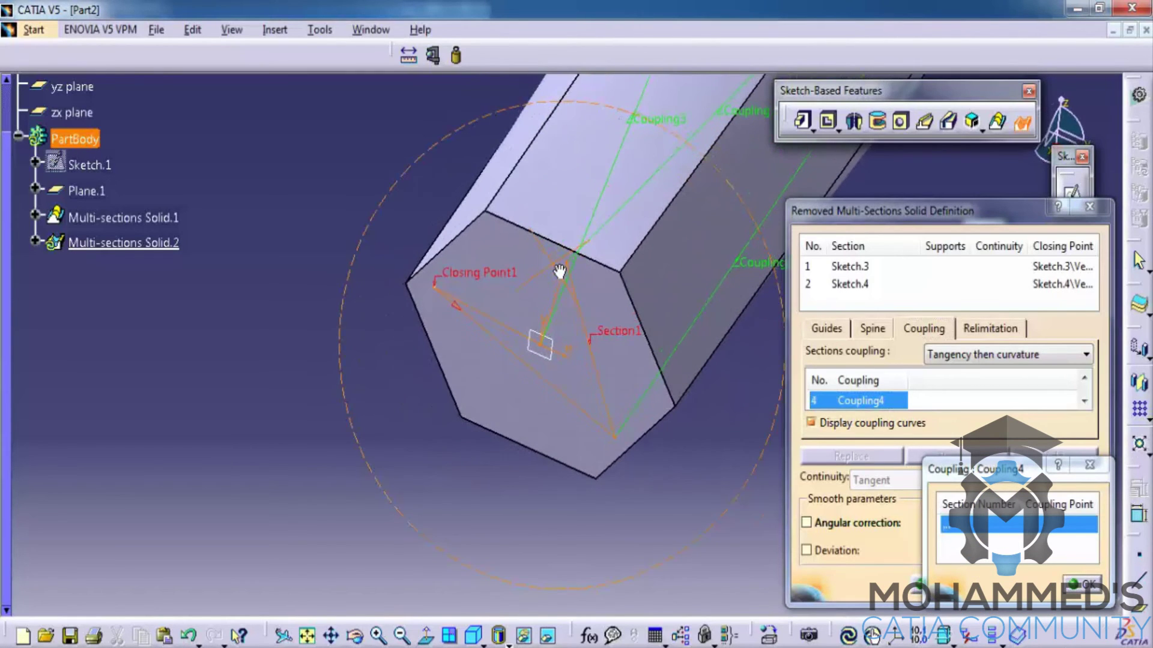
left_click(437, 290)
mouse_move(437, 290)
middle_mouse_down()
mouse_move(430, 373)
mouse_move(491, 338)
mouse_move(496, 374)
middle_mouse_up()
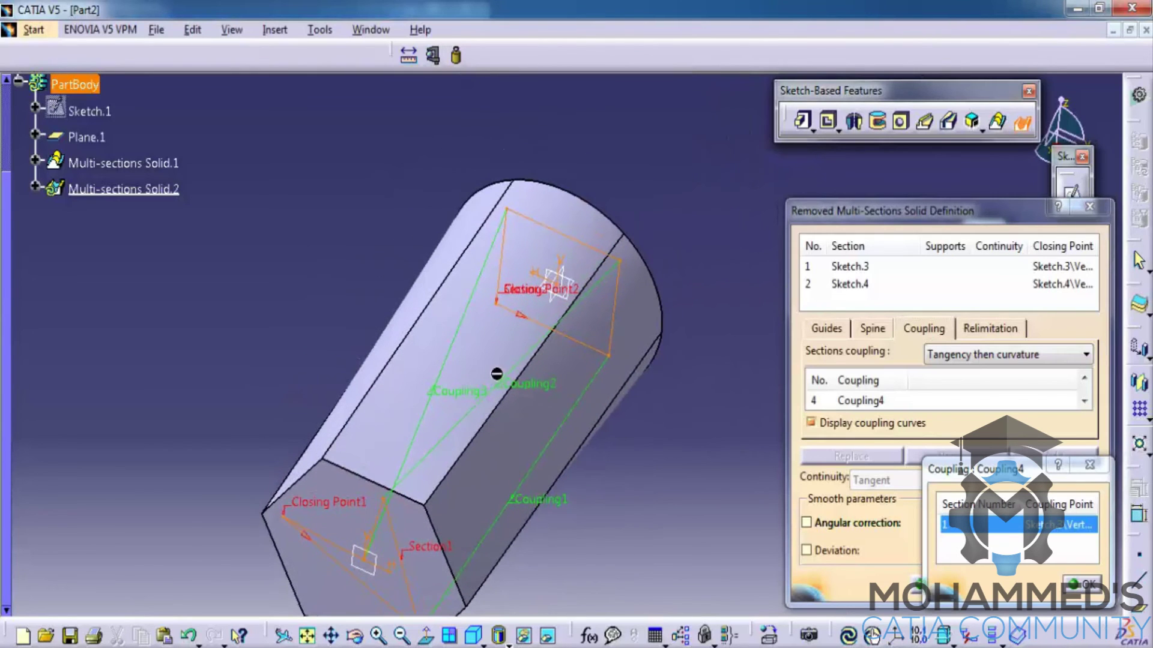
left_click(504, 309)
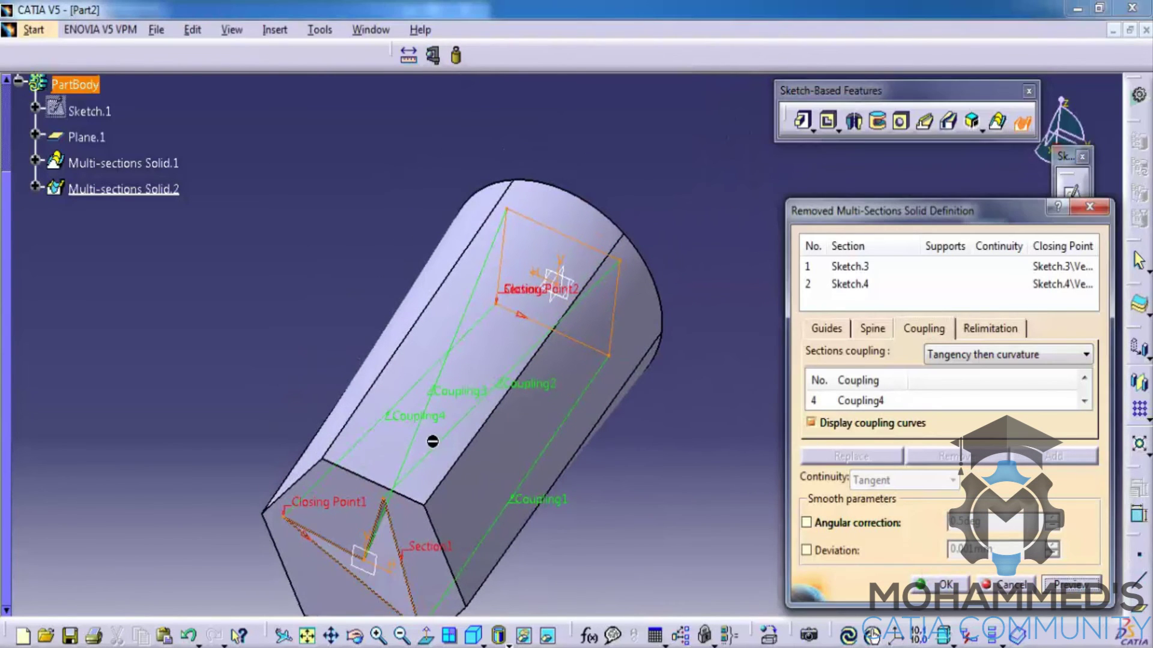
Confirm the removed solid as Multi-sections Solid.2 and inspect the triangular cavity.
middle_click_drag(433, 443, 652, 375)
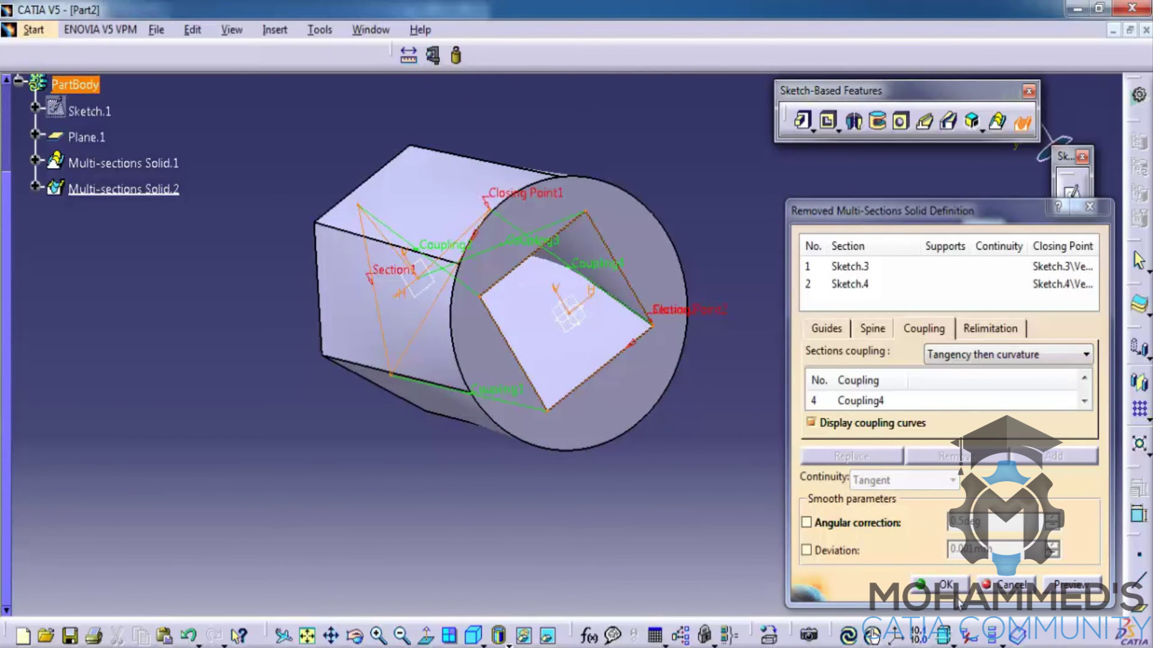
left_click(945, 585)
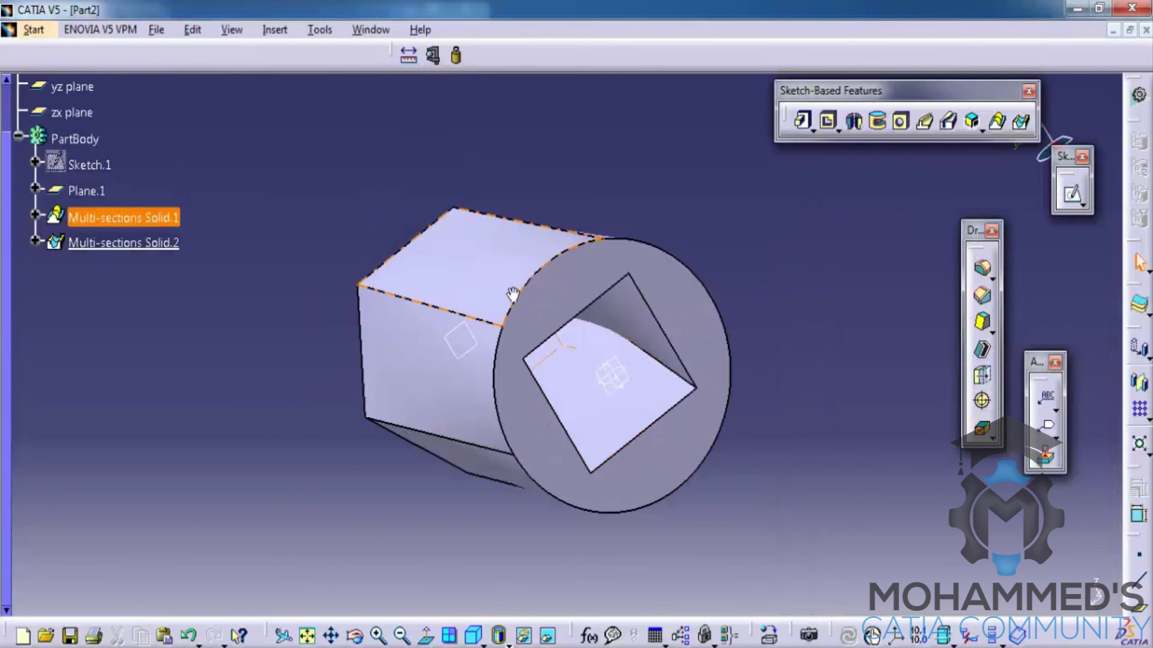
middle_click_drag(513, 294, 747, 317)
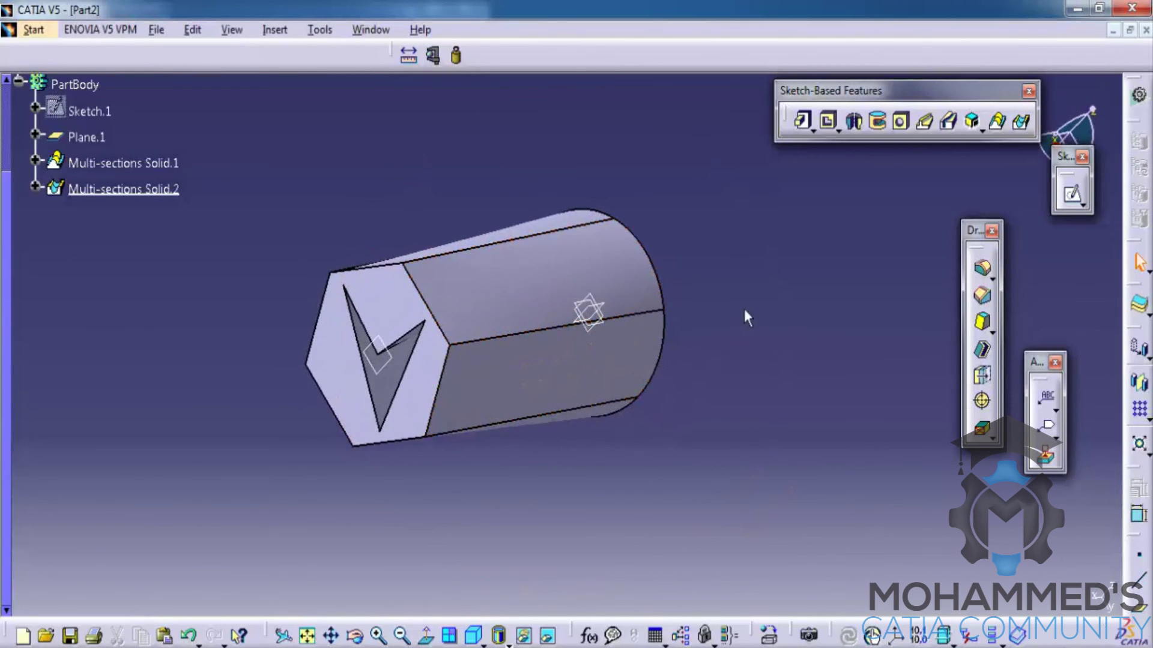